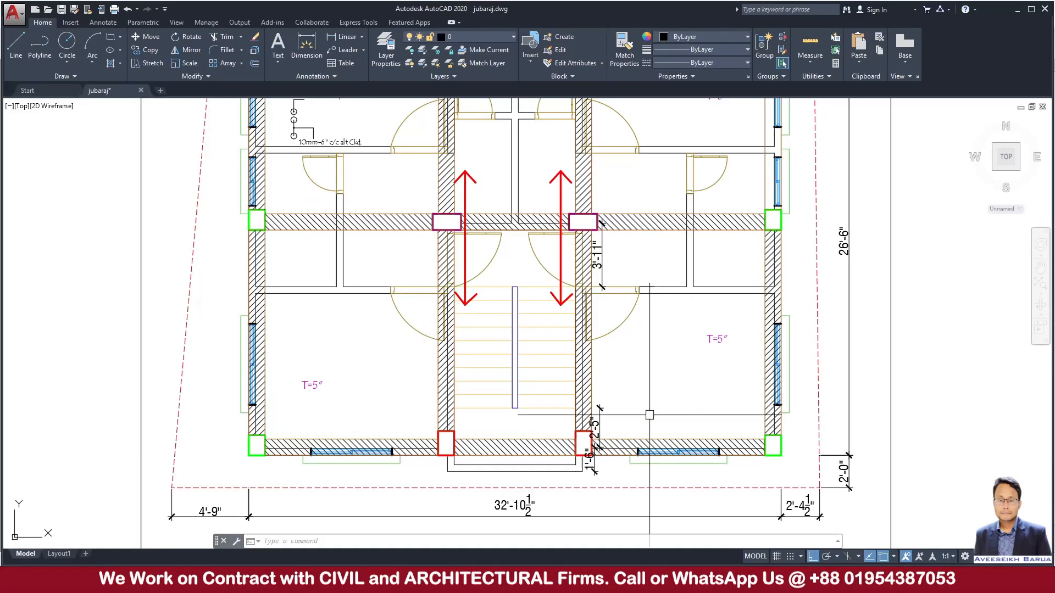
Examine the staircase bay between the four middle columns in the floor plan, highlighting its objects
{"action": "scroll", "coordinate": [495, 270], "scroll_direction": "down", "scroll_amount": 2}
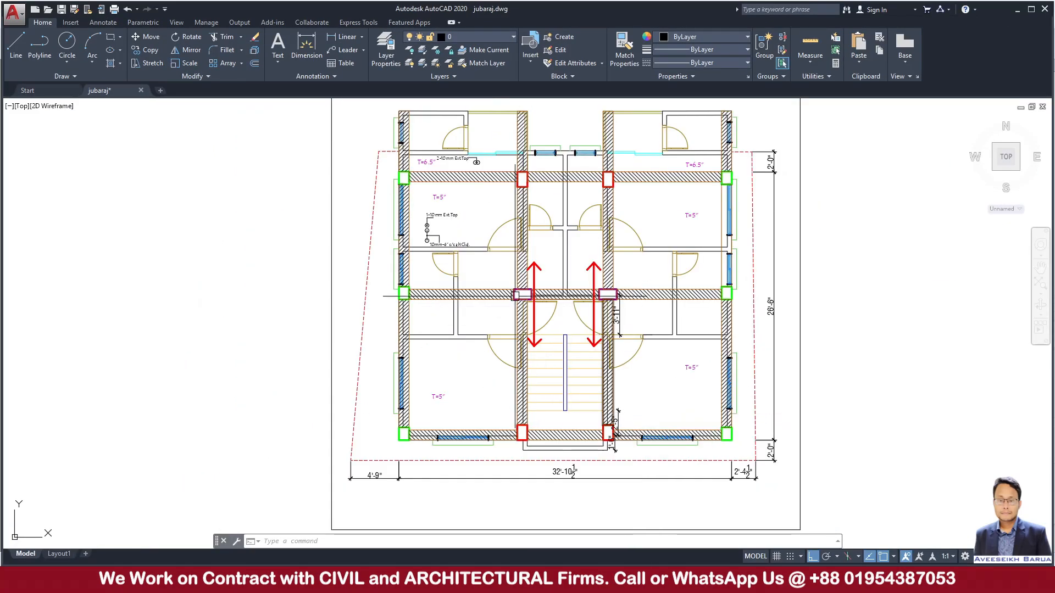
{"action": "left_click", "coordinate": [495, 269]}
{"action": "left_click", "coordinate": [639, 472]}
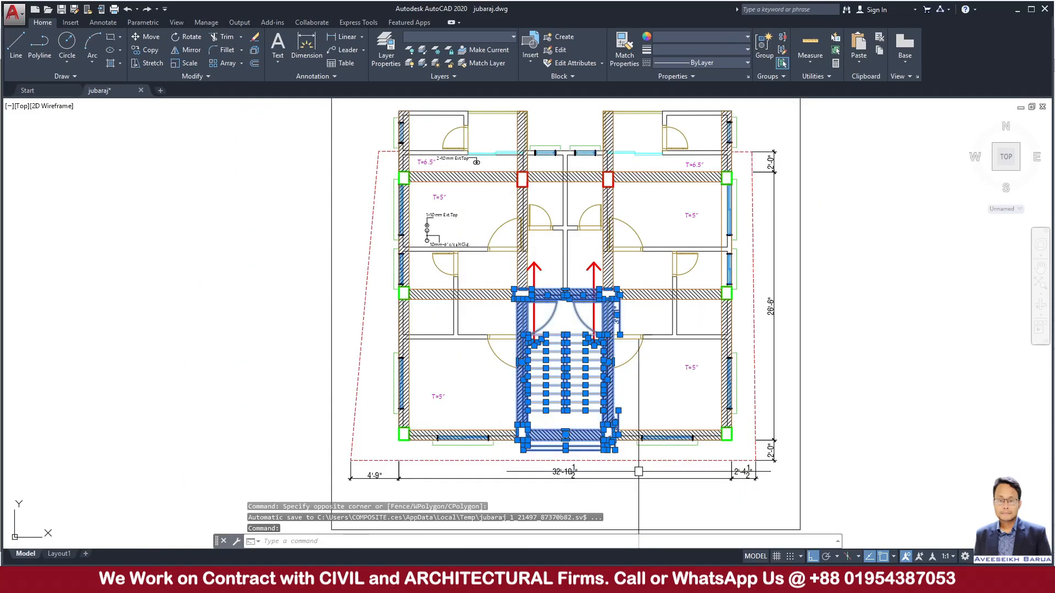
{"action": "key", "text": "Escape"}
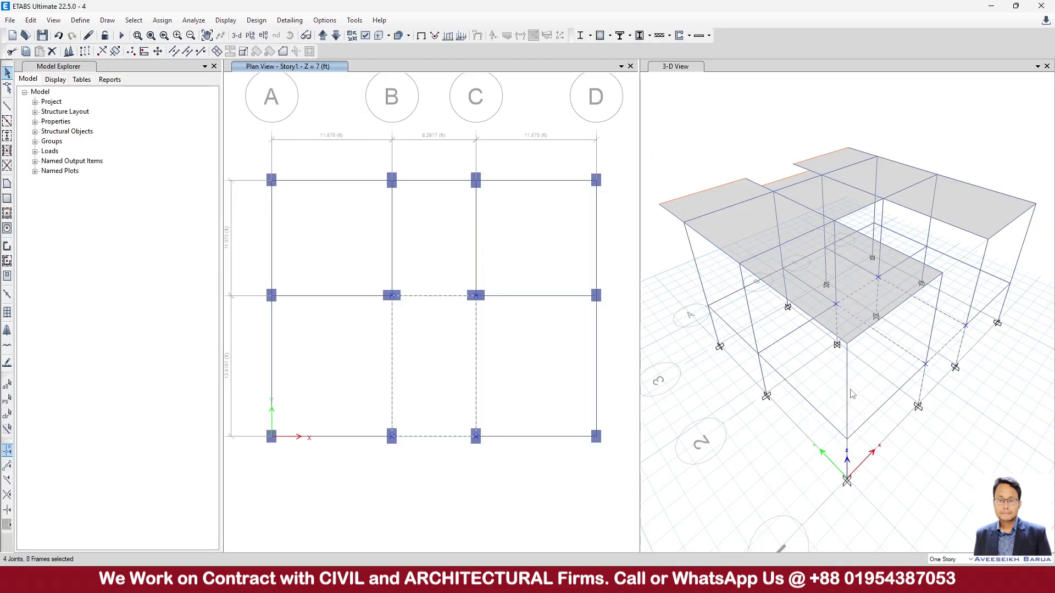
Switch to ETABS, clear the current selection and open the story data to check the story heights
{"action": "key", "text": "ctrl+q"}
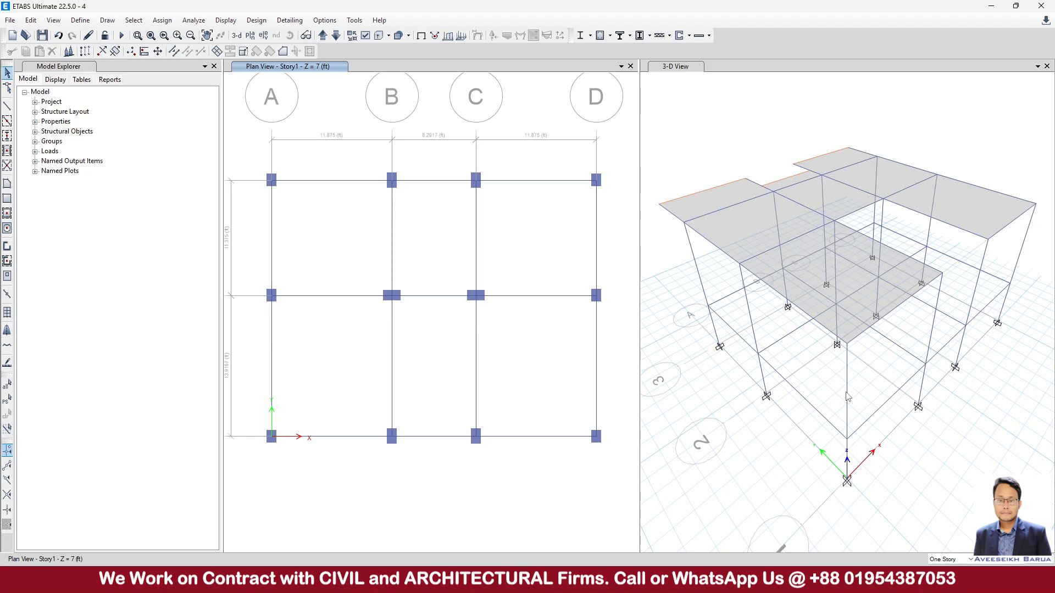
{"action": "left_click", "coordinate": [29, 20]}
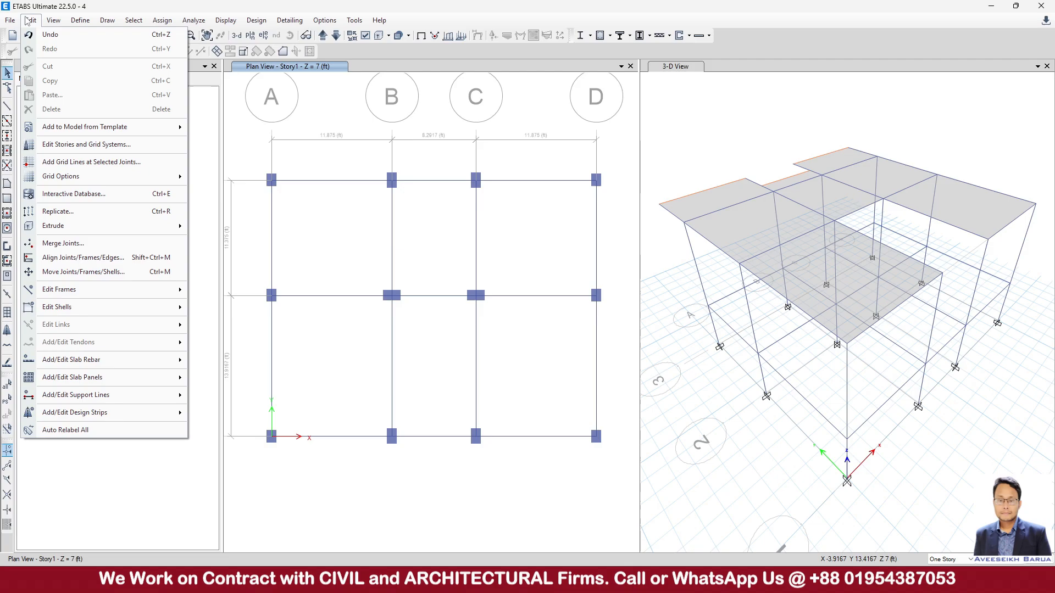
{"action": "left_click", "coordinate": [86, 145]}
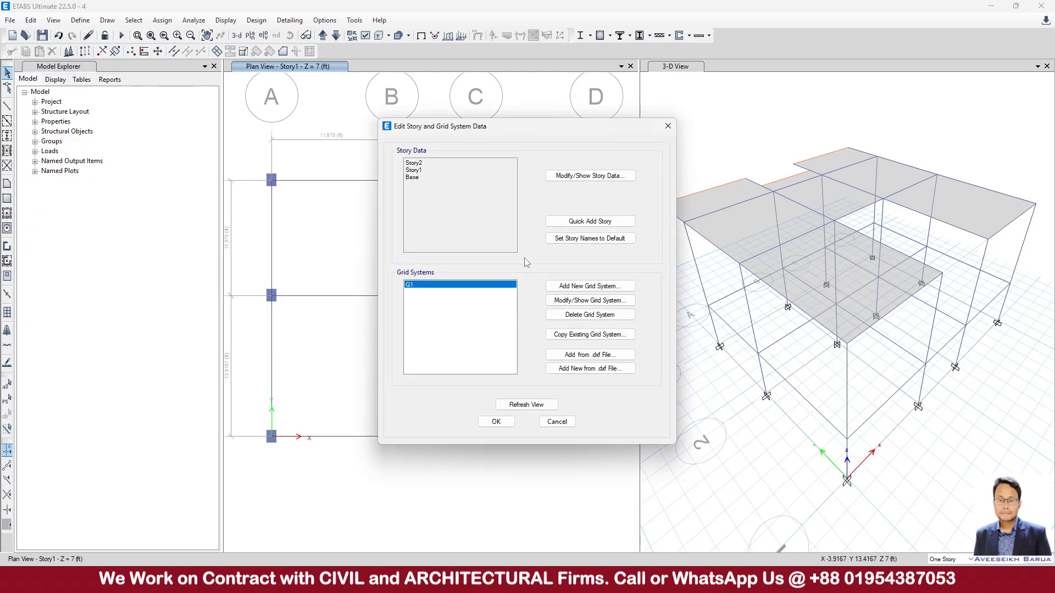
{"action": "left_click", "coordinate": [572, 176]}
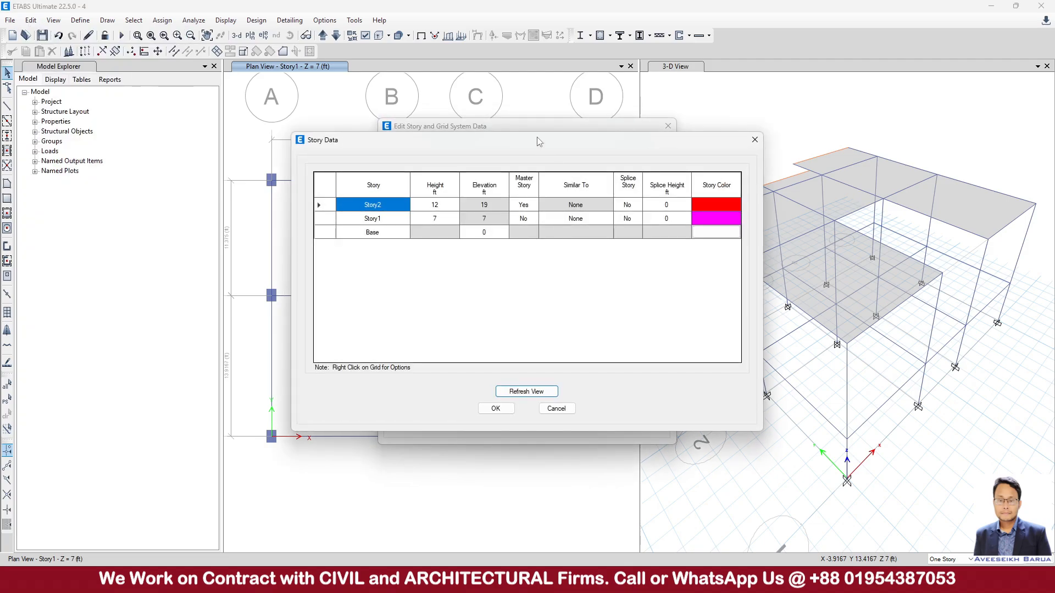
{"action": "left_click_drag", "start_coordinate": [538, 142], "coordinate": [435, 140]}
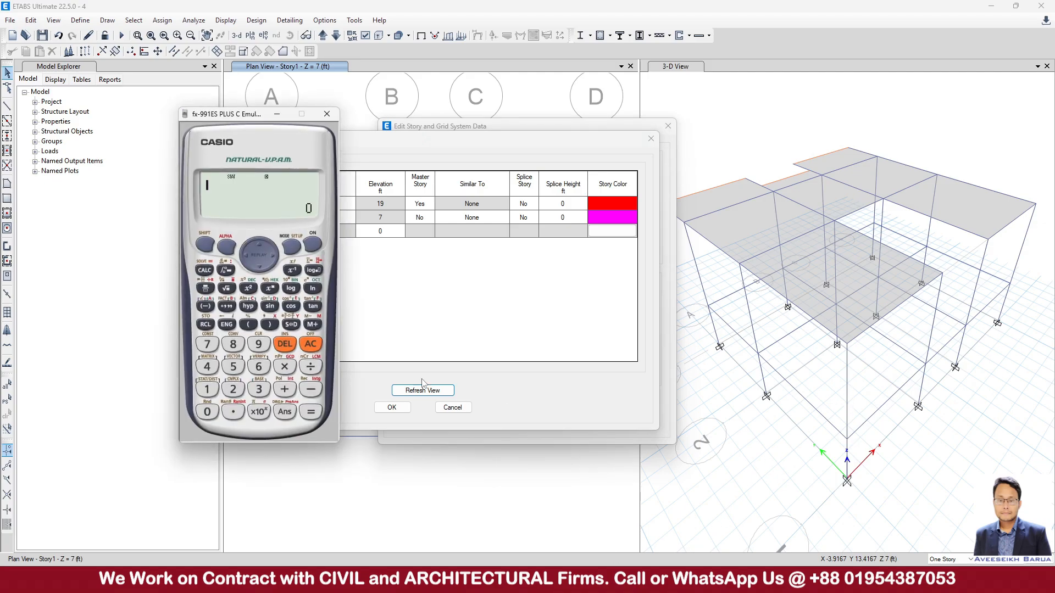
Calculate the mid-landing elevation as 7+(12÷2) on the calculator and close the story data unchanged
{"action": "left_click", "coordinate": [285, 389]}
{"action": "left_click", "coordinate": [310, 366]}
{"action": "left_click", "coordinate": [313, 412]}
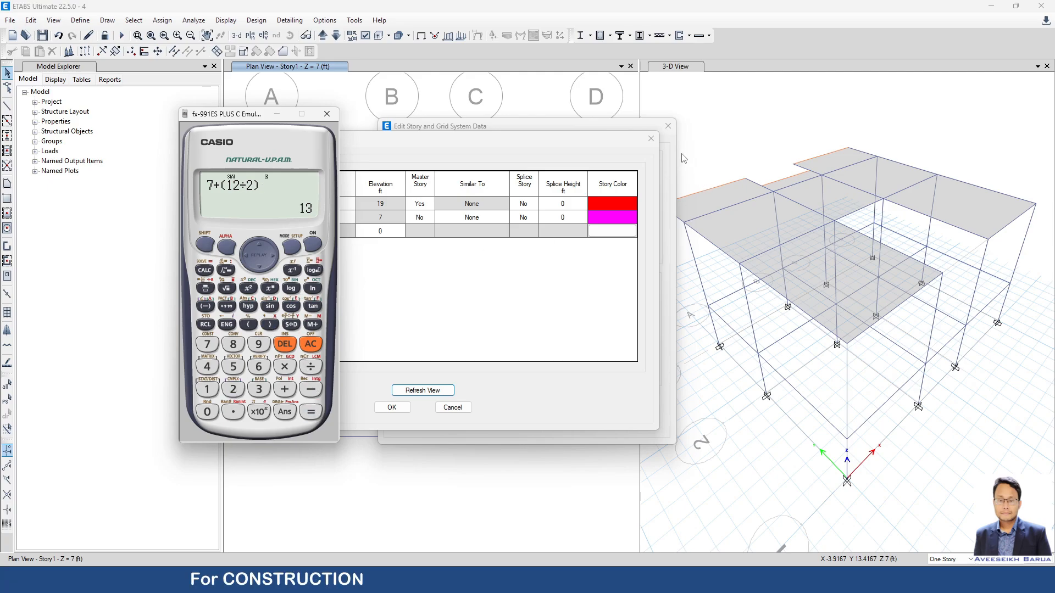
{"action": "left_click", "coordinate": [651, 139]}
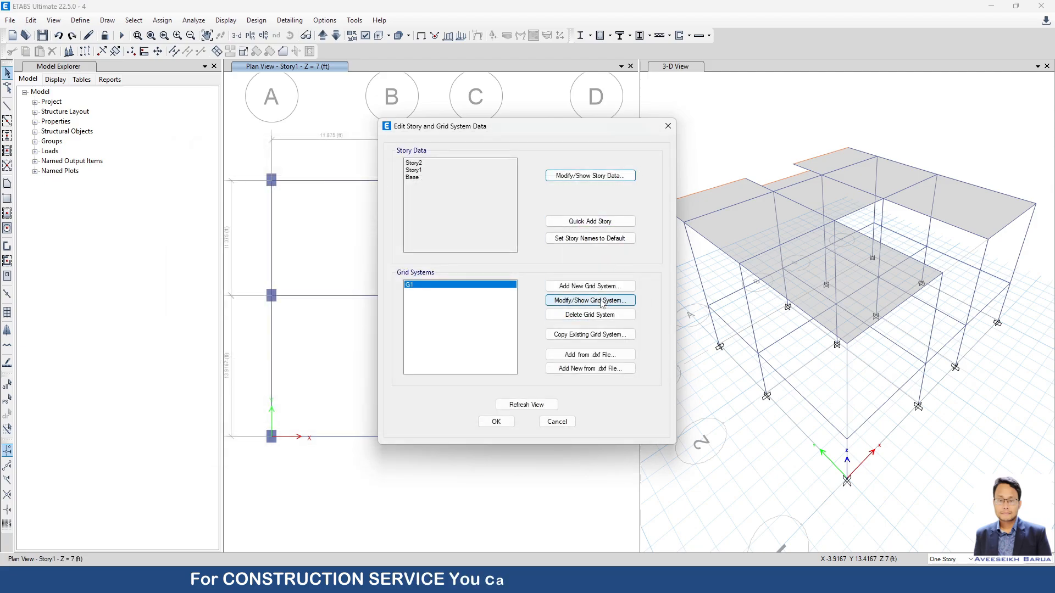
Add a horizontal reference plane at Z = 13 ft to grid system G1 and refresh the model view
{"action": "left_click", "coordinate": [601, 302]}
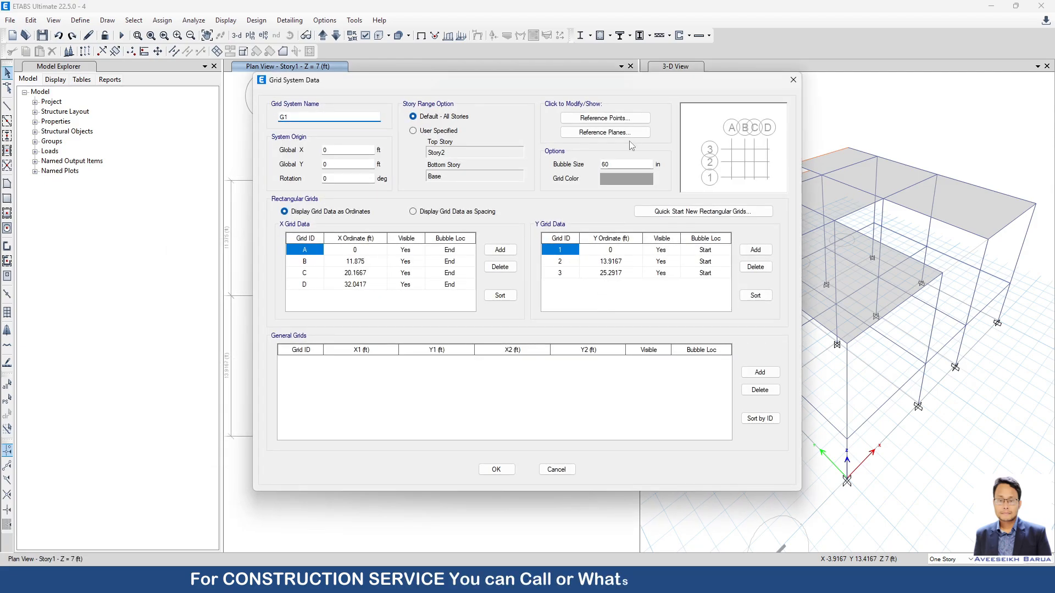
{"action": "left_click", "coordinate": [627, 134]}
{"action": "left_click", "coordinate": [617, 259]}
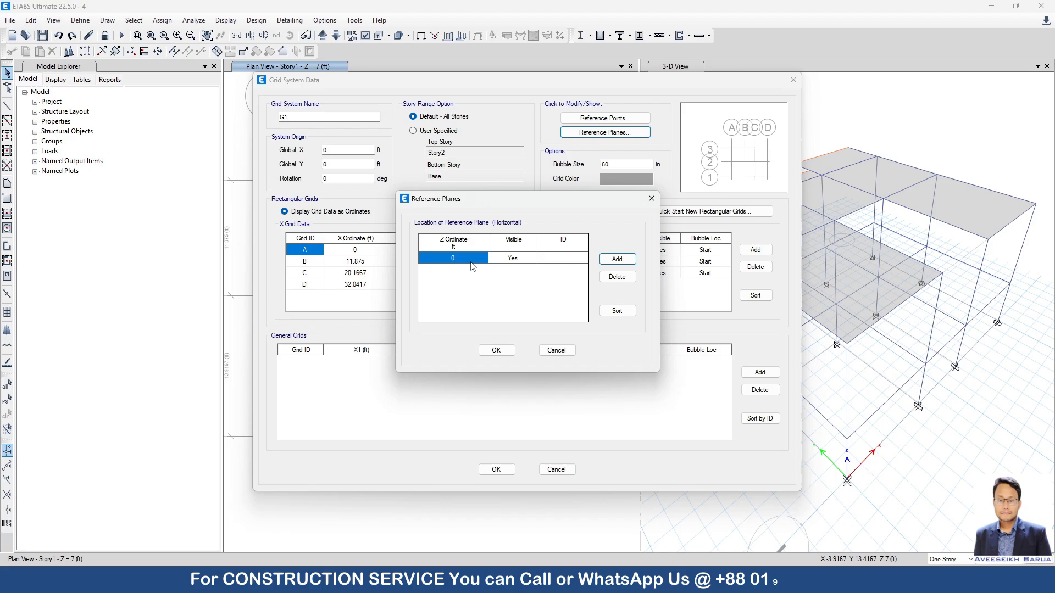
{"action": "left_click", "coordinate": [471, 262]}
{"action": "type", "text": "13"}
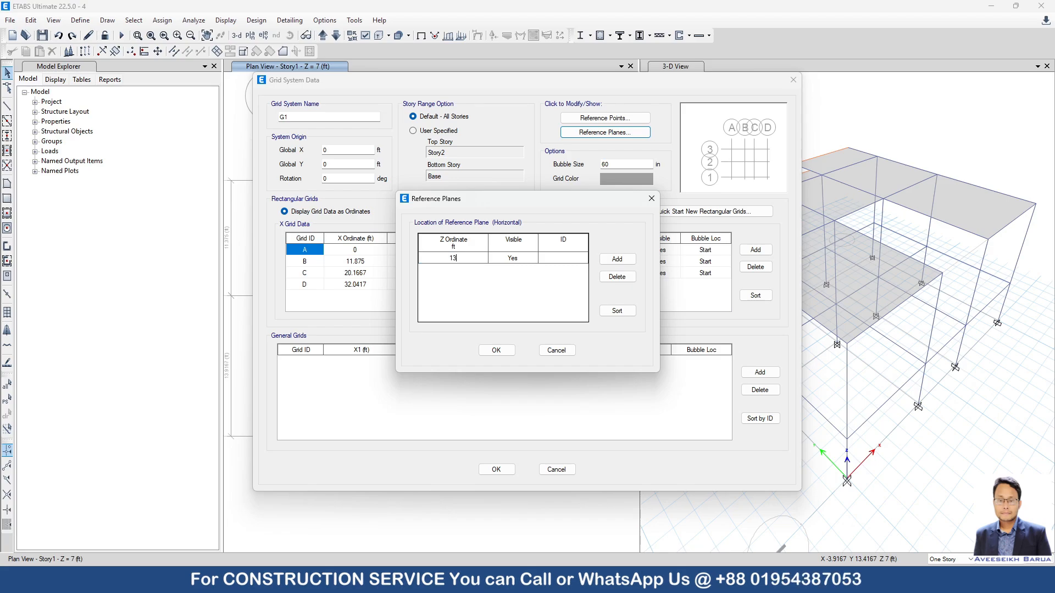
{"action": "left_click", "coordinate": [496, 350]}
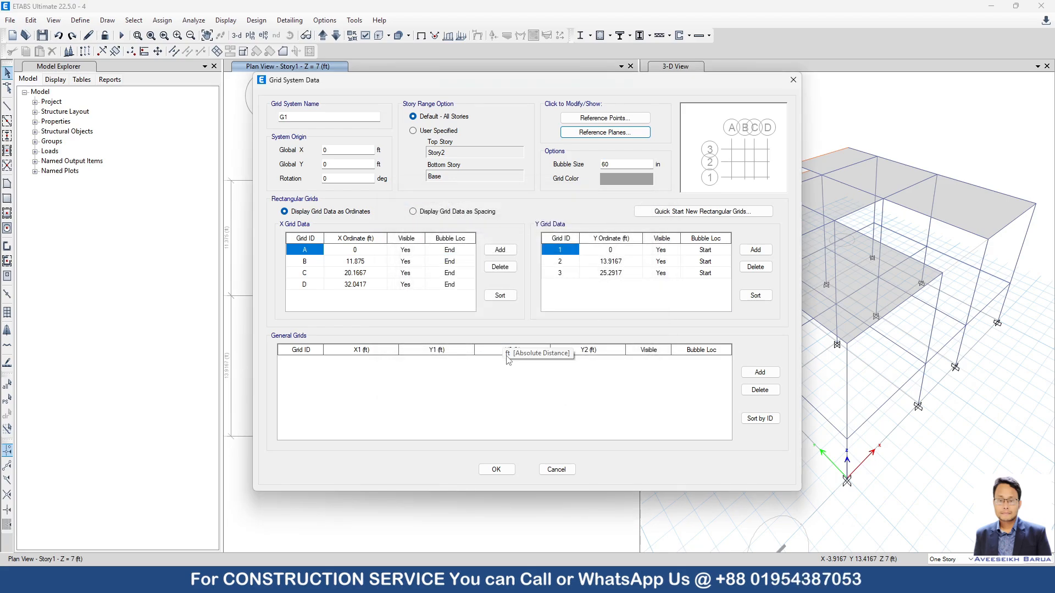
{"action": "left_click", "coordinate": [496, 469]}
{"action": "left_click", "coordinate": [526, 405]}
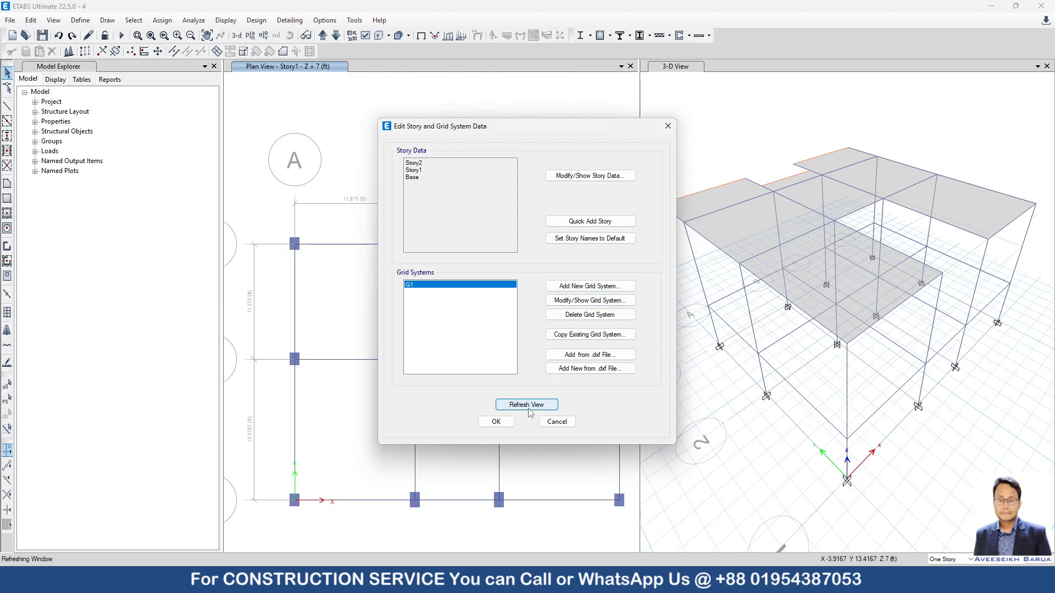
{"action": "left_click", "coordinate": [496, 421]}
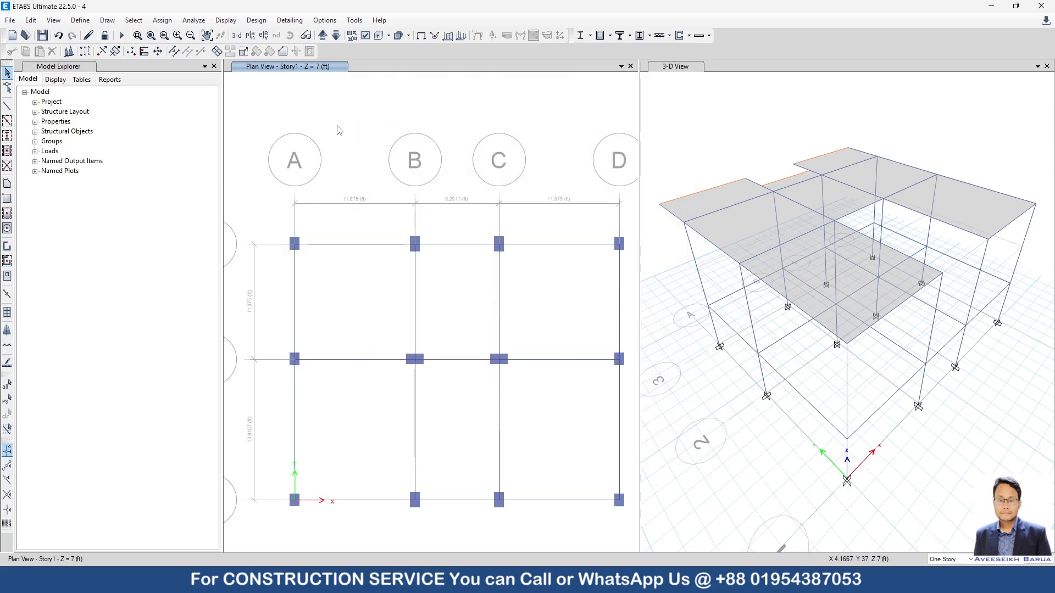
On the plan of the 13 ft reference plane, draw a straight B 12X18 beam from grid point B1 to C1
{"action": "left_click", "coordinate": [324, 39]}
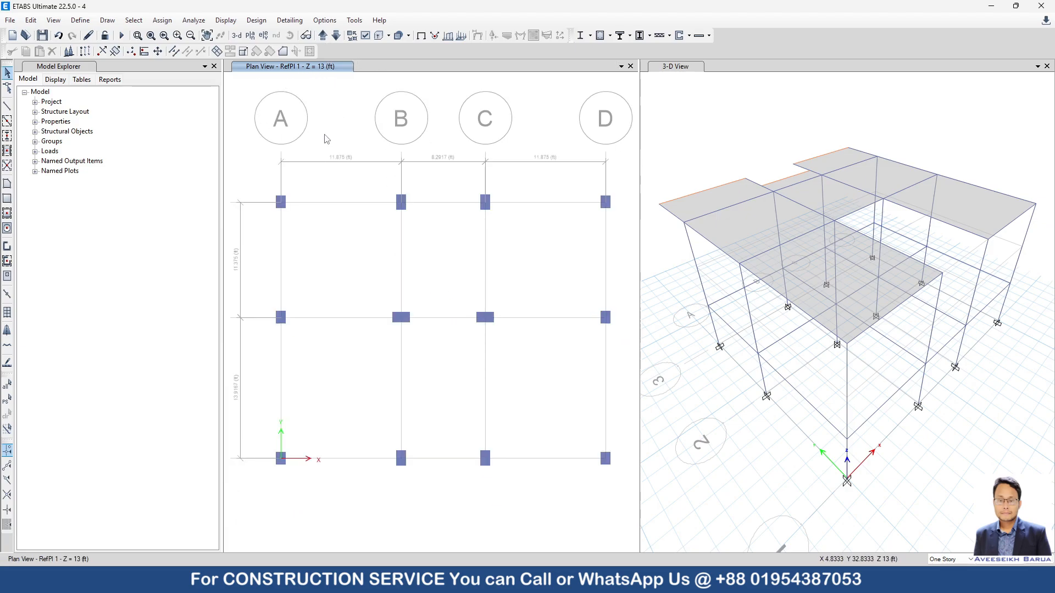
{"action": "left_click", "coordinate": [7, 107]}
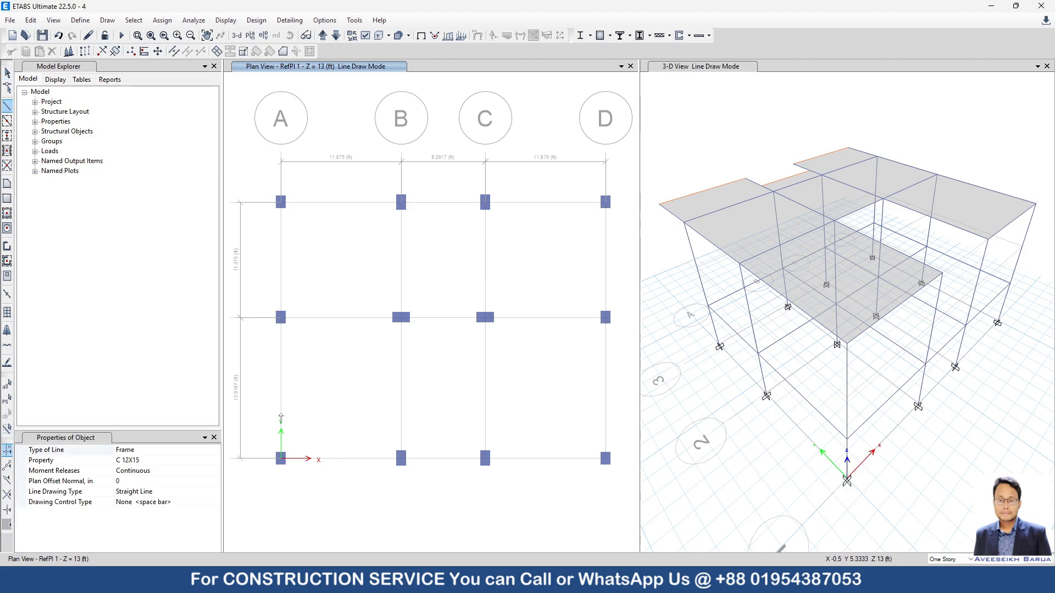
{"action": "left_click", "coordinate": [165, 460]}
{"action": "left_click", "coordinate": [216, 460]}
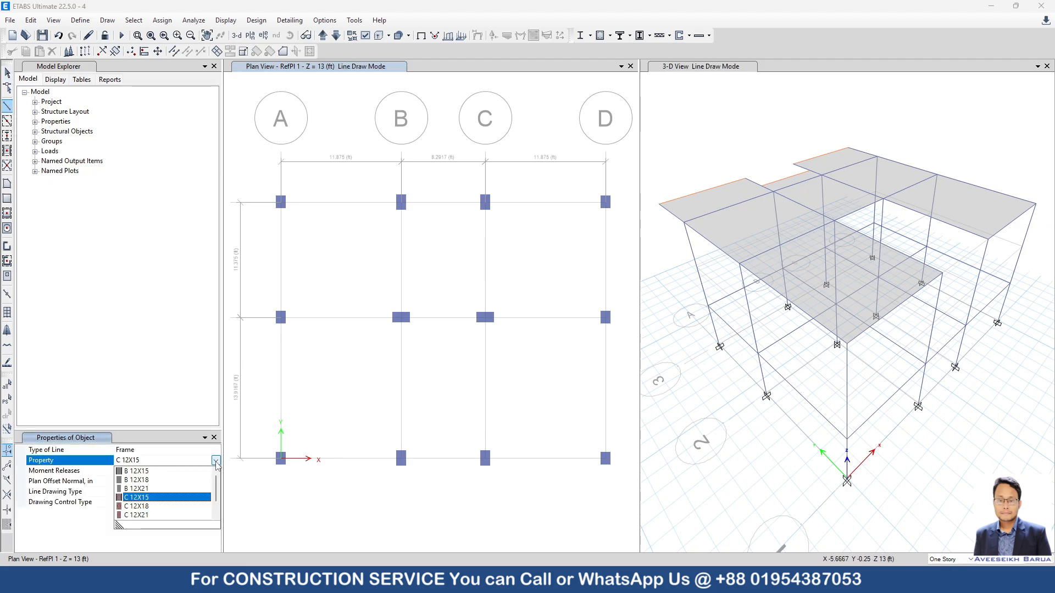
{"action": "left_click", "coordinate": [144, 481]}
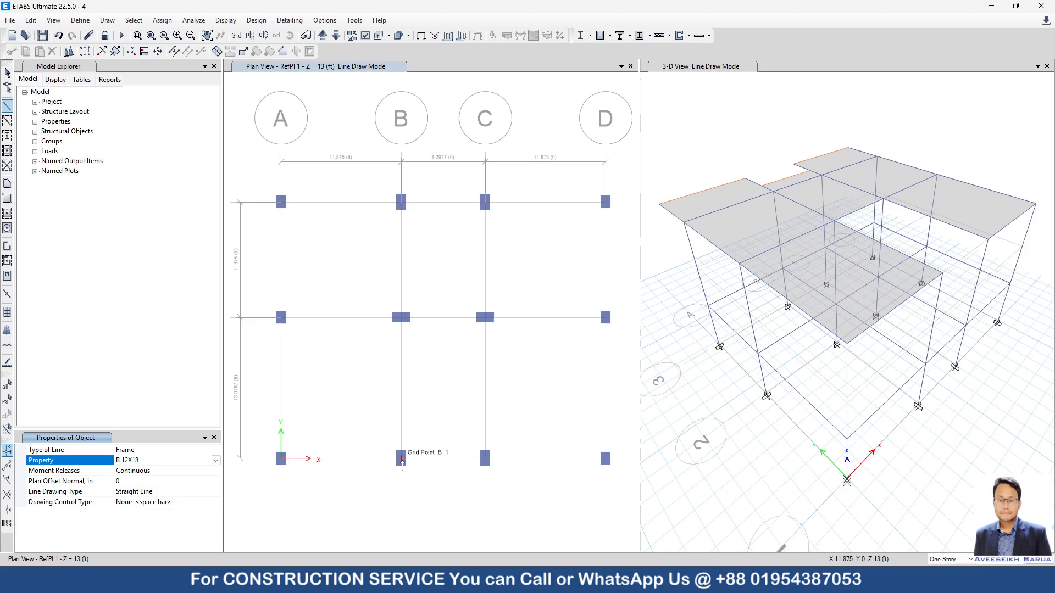
{"action": "left_click", "coordinate": [402, 458]}
{"action": "left_click", "coordinate": [485, 458]}
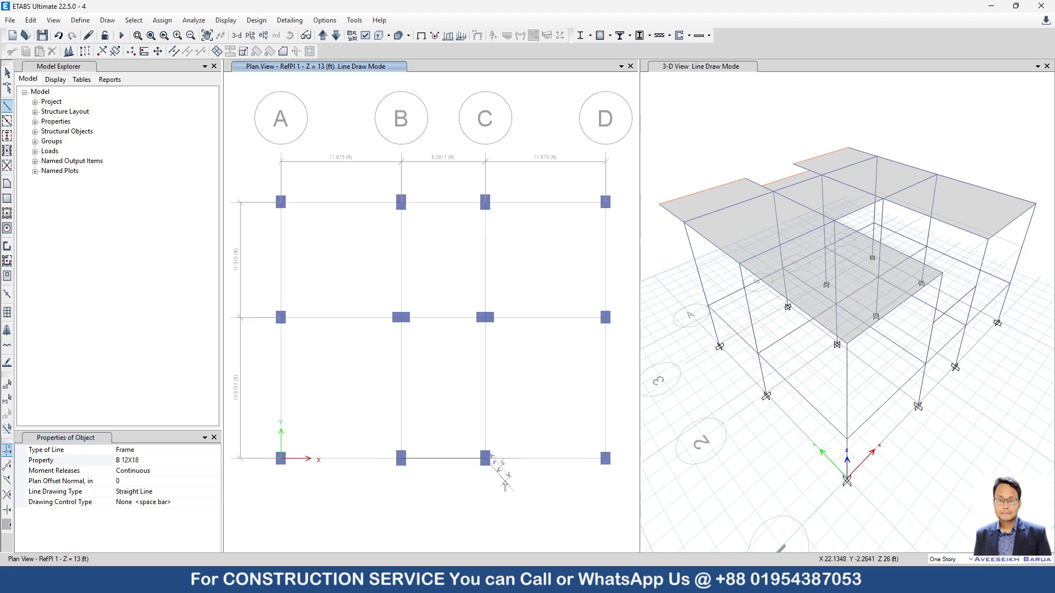
{"action": "left_click", "coordinate": [954, 324]}
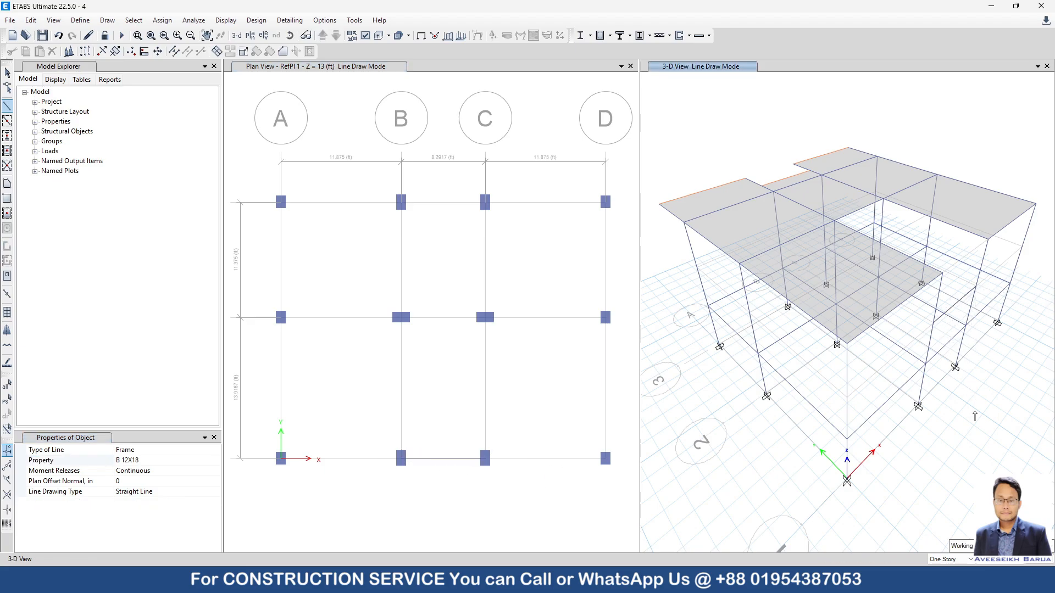
{"action": "left_click", "coordinate": [8, 75]}
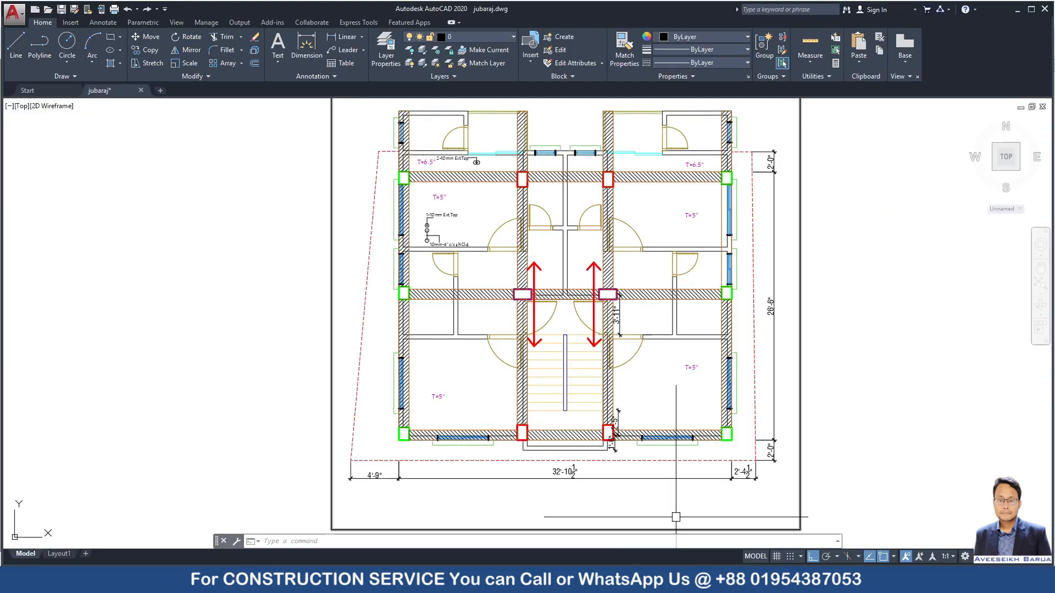
Switch to AutoCAD and examine the landing dimensions around the front stair columns
{"action": "scroll", "coordinate": [592, 478], "scroll_direction": "up", "scroll_amount": 5}
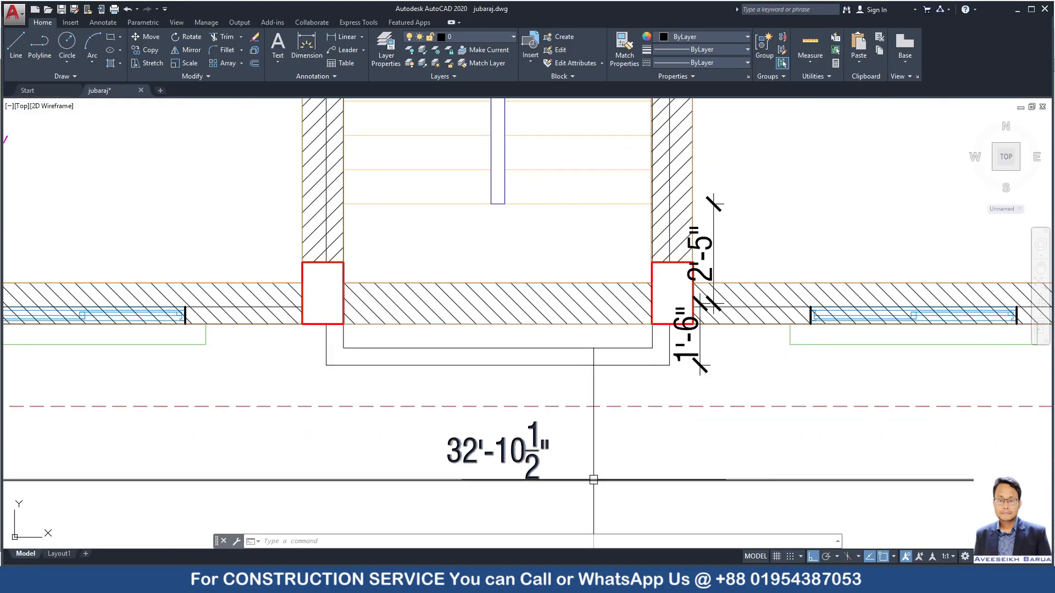
{"action": "scroll", "coordinate": [672, 417], "scroll_direction": "up", "scroll_amount": 2}
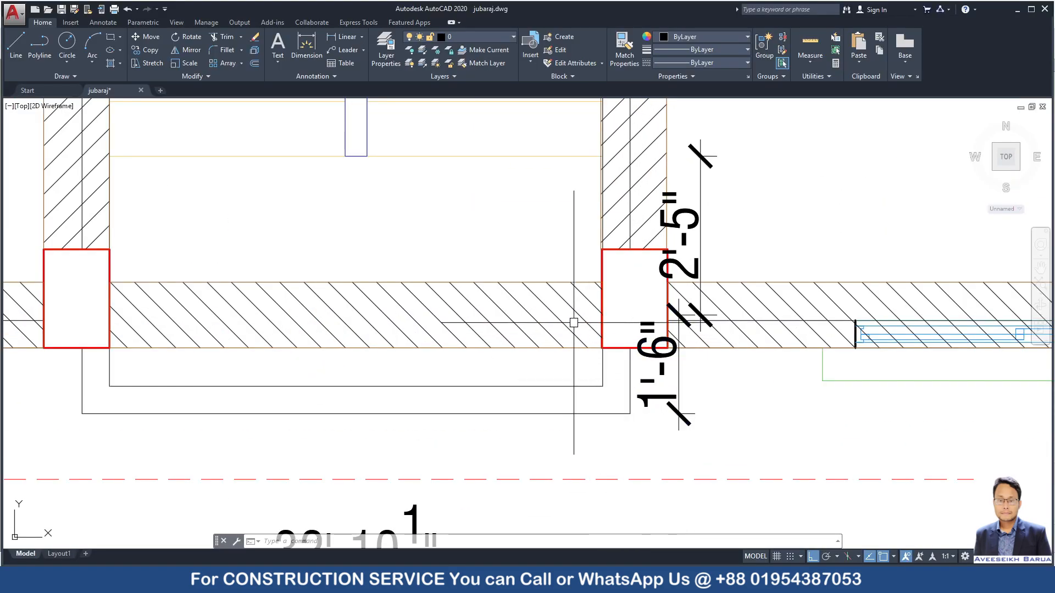
{"action": "scroll", "coordinate": [606, 442], "scroll_direction": "down", "scroll_amount": 2}
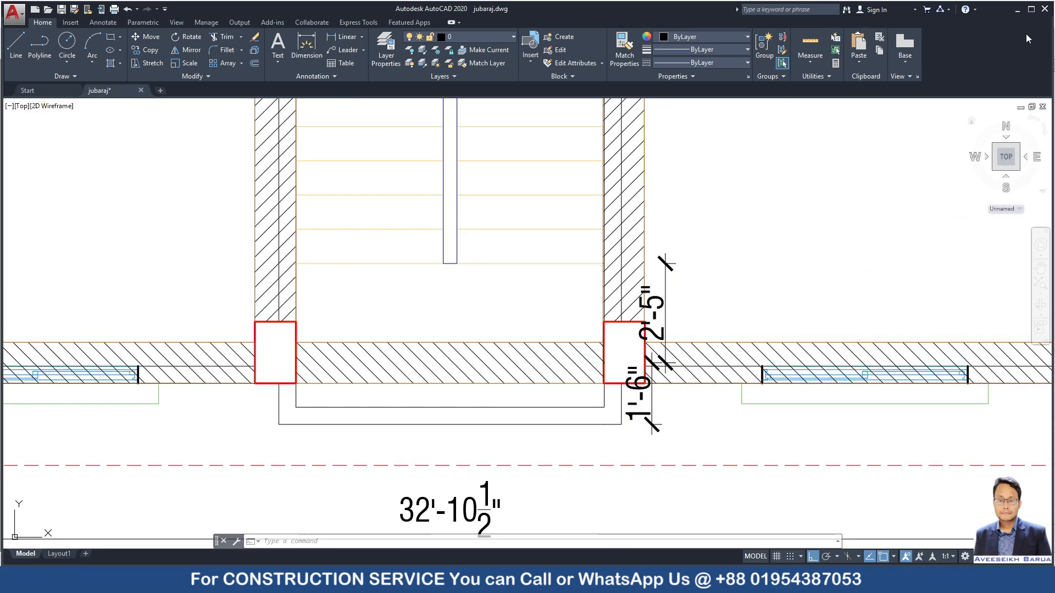
{"action": "left_click", "coordinate": [1016, 11]}
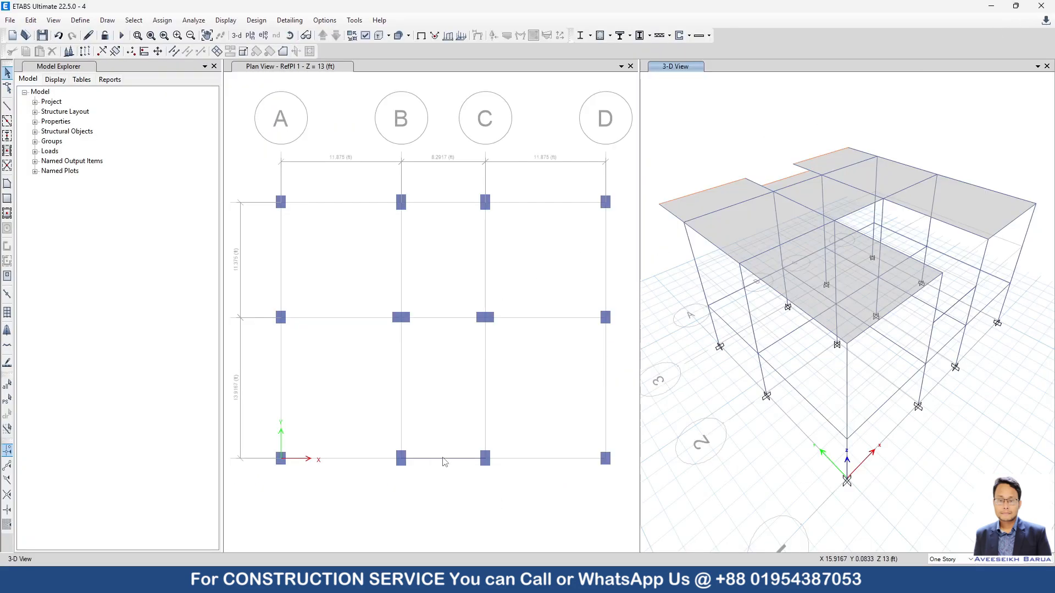
In ETABS, replicate the beam between B1 and C1 linearly once with dx 0 and dy -1.5 ft
{"action": "left_click", "coordinate": [444, 459]}
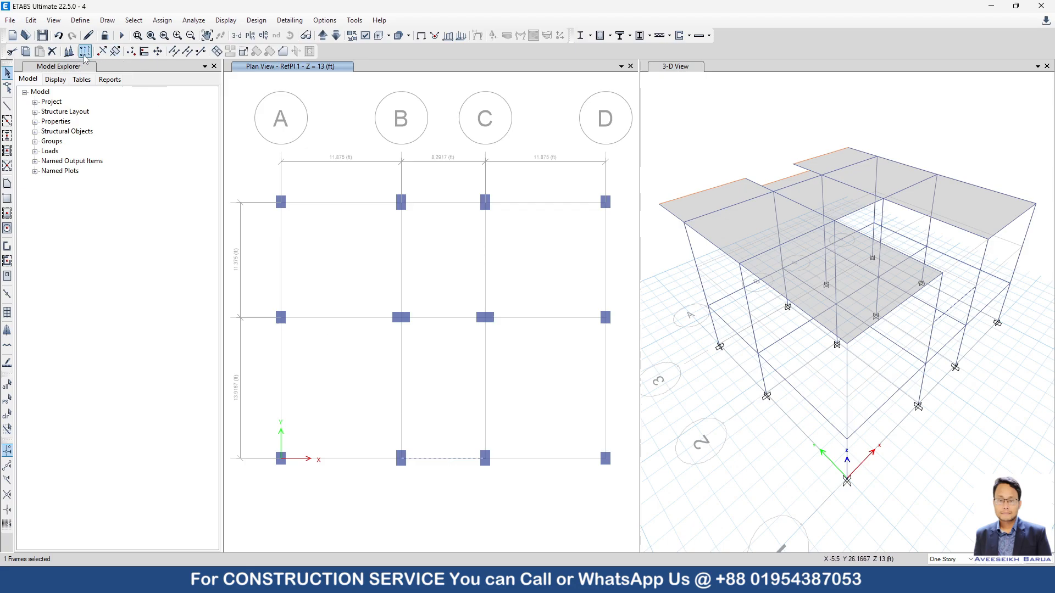
{"action": "key", "text": "ctrl+r"}
{"action": "left_click_drag", "start_coordinate": [454, 176], "coordinate": [778, 167]}
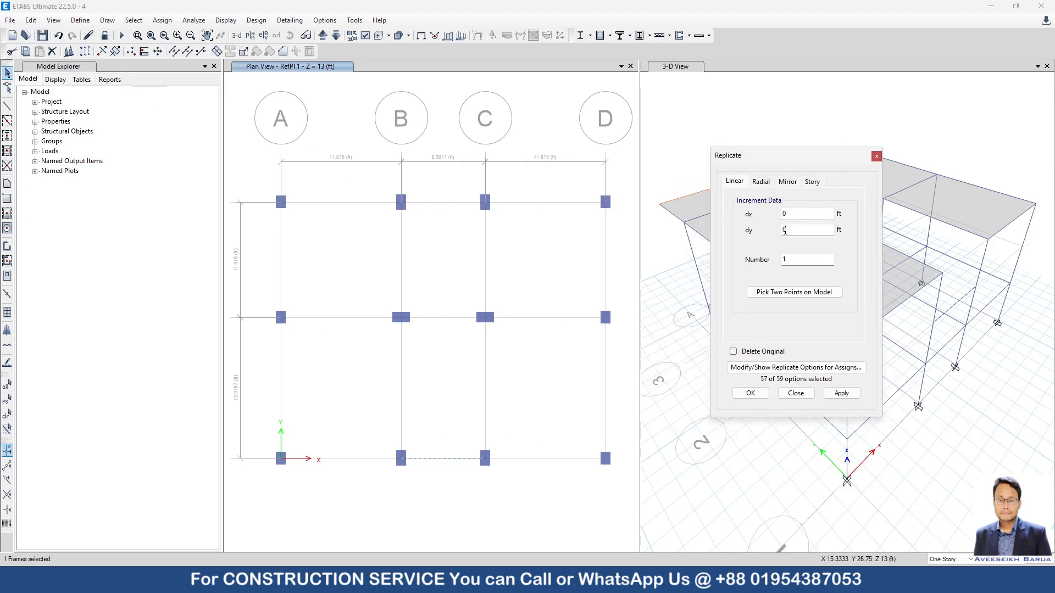
{"action": "type", "text": "-1.5"}
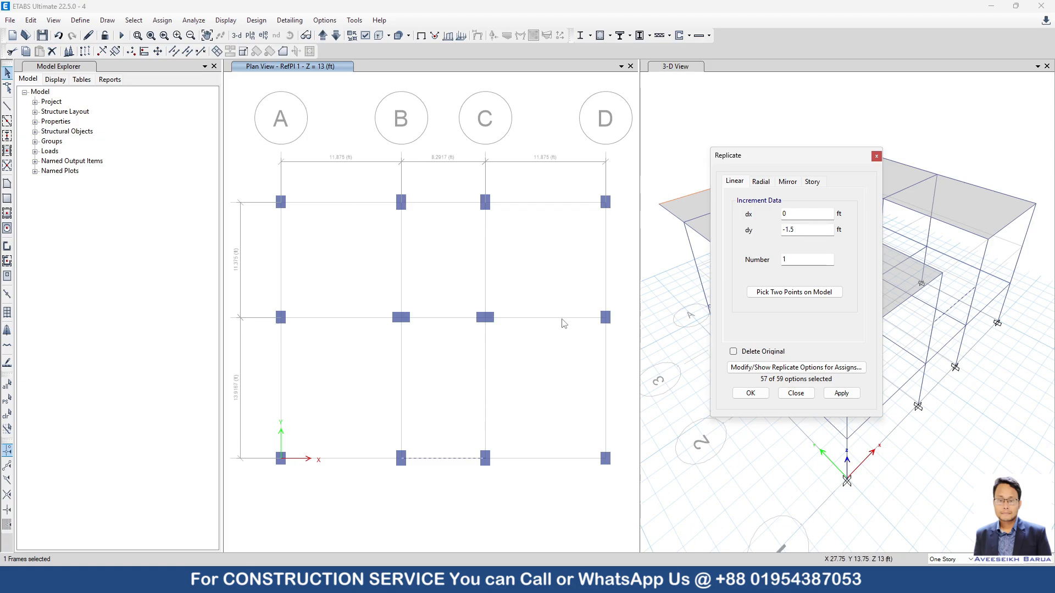
{"action": "left_click", "coordinate": [841, 393]}
Replicate the original beam on grid line 1 once more with dy 2'5" towards the stair flight
{"action": "left_click", "coordinate": [464, 460]}
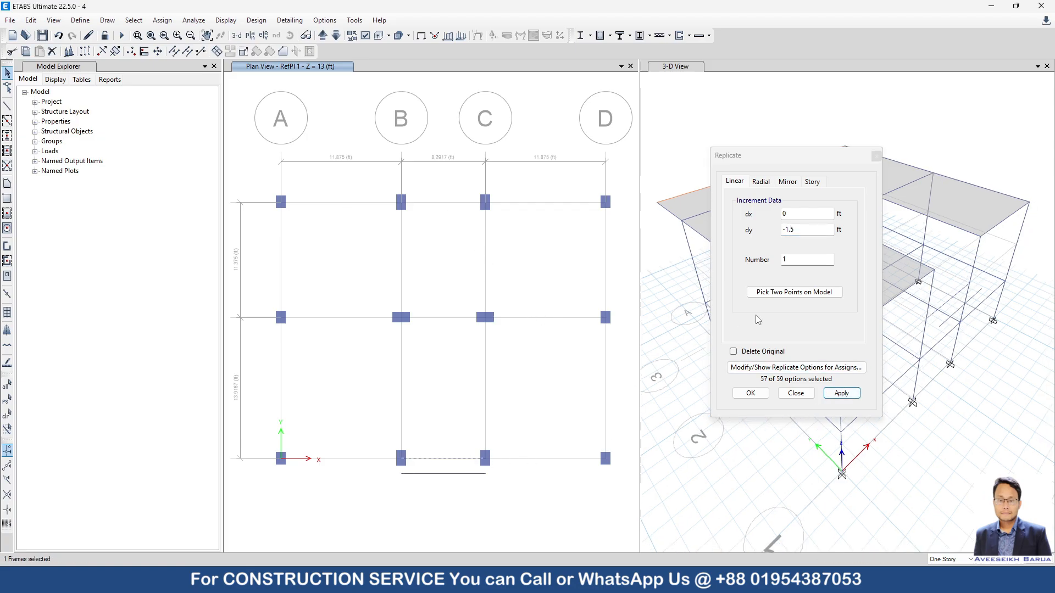
{"action": "double_click", "coordinate": [801, 235]}
{"action": "type", "text": "2.5"}
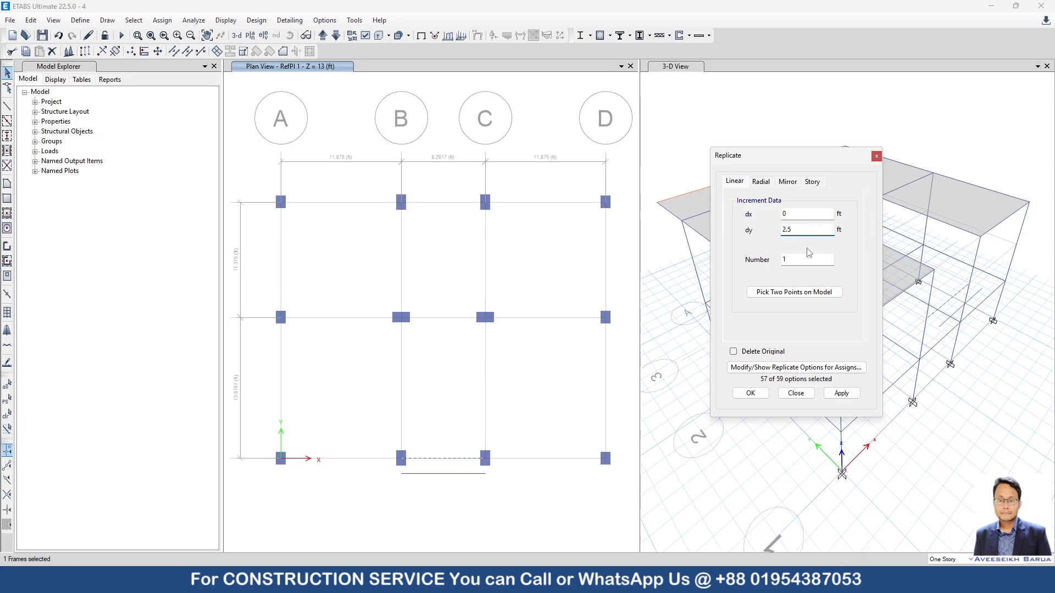
{"action": "key", "text": "BackSpace"}
{"action": "key", "text": "BackSpace"}
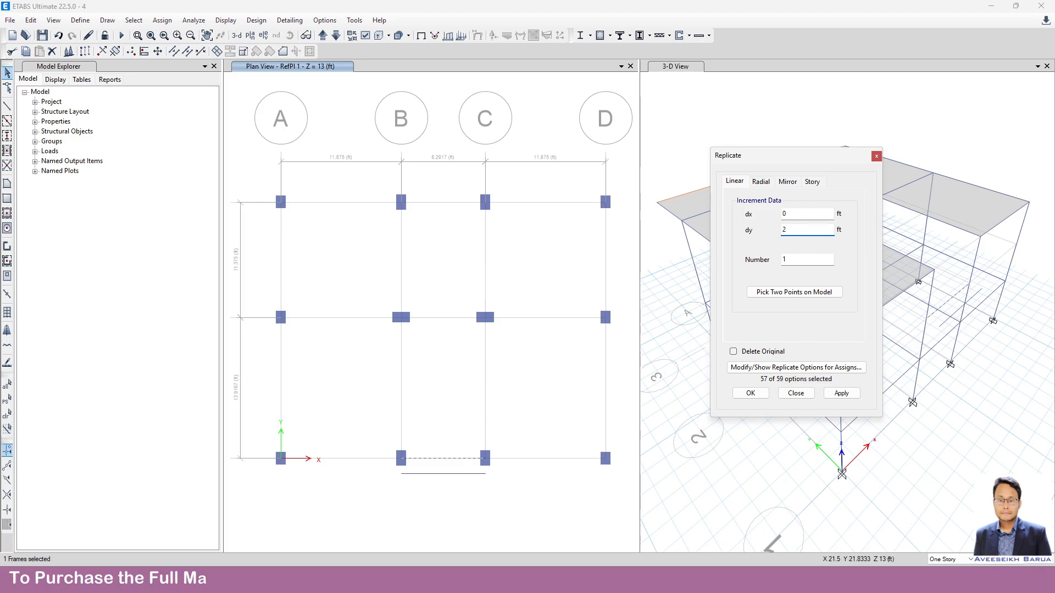
{"action": "type", "text": "'5\""}
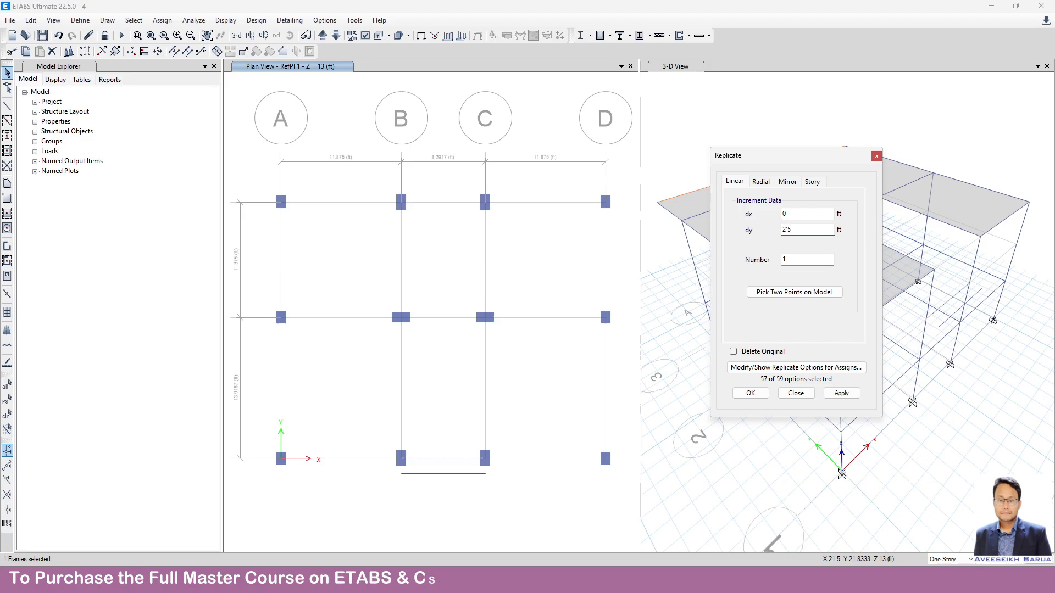
{"action": "left_click", "coordinate": [841, 393]}
On the 13 ft reference plane, draw a Slab 5 floor area whose corners are the ends of the two replicated beams between grids B and C
{"action": "left_click", "coordinate": [7, 184]}
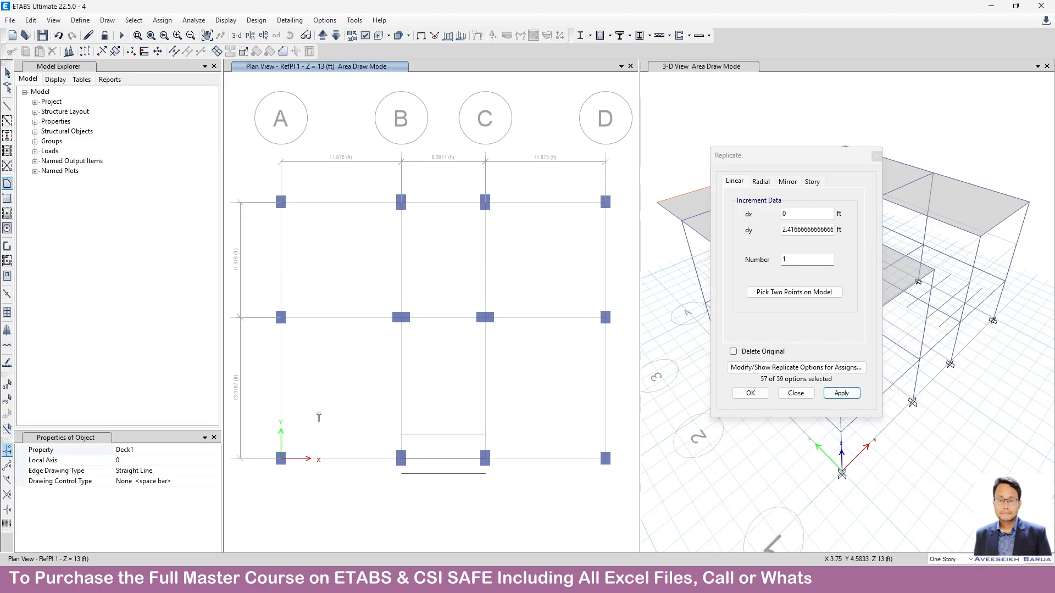
{"action": "left_click", "coordinate": [165, 450]}
{"action": "left_click", "coordinate": [215, 450]}
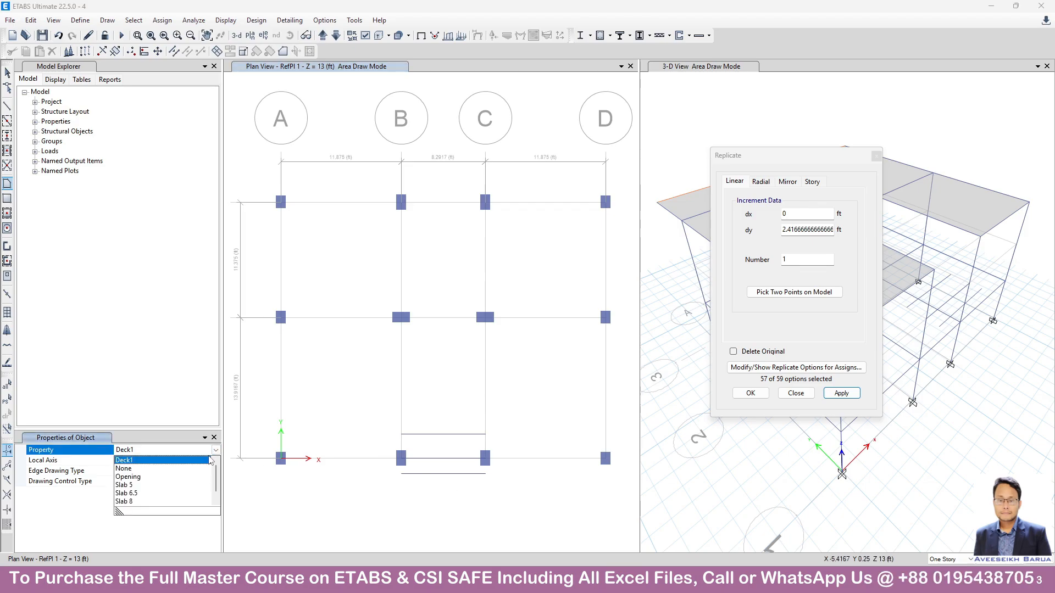
{"action": "left_click", "coordinate": [146, 491]}
{"action": "scroll", "coordinate": [448, 454], "scroll_direction": "up", "scroll_amount": 3}
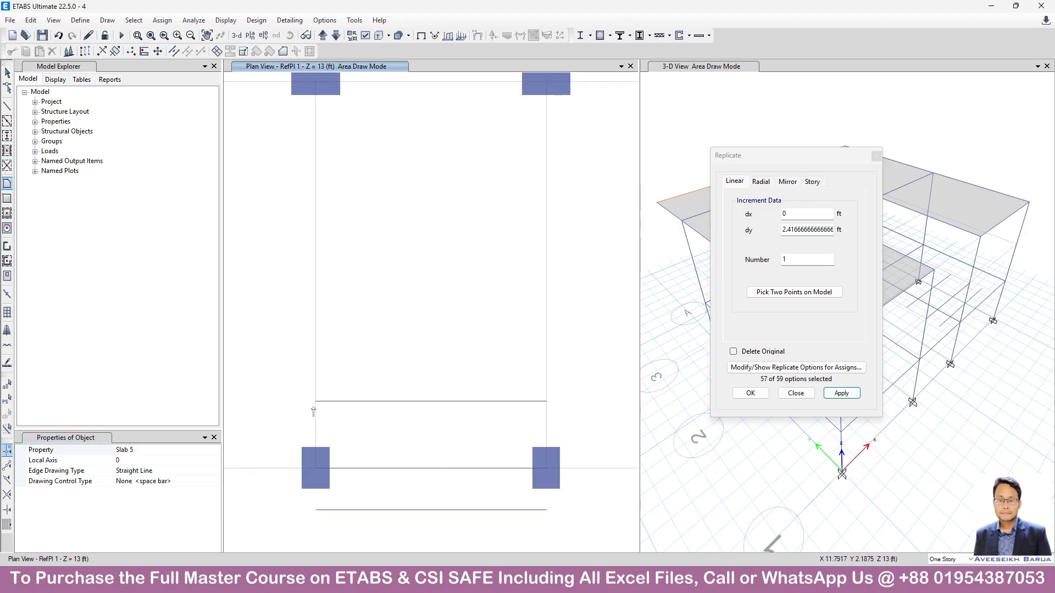
{"action": "left_click", "coordinate": [402, 434]}
{"action": "left_click", "coordinate": [316, 510]}
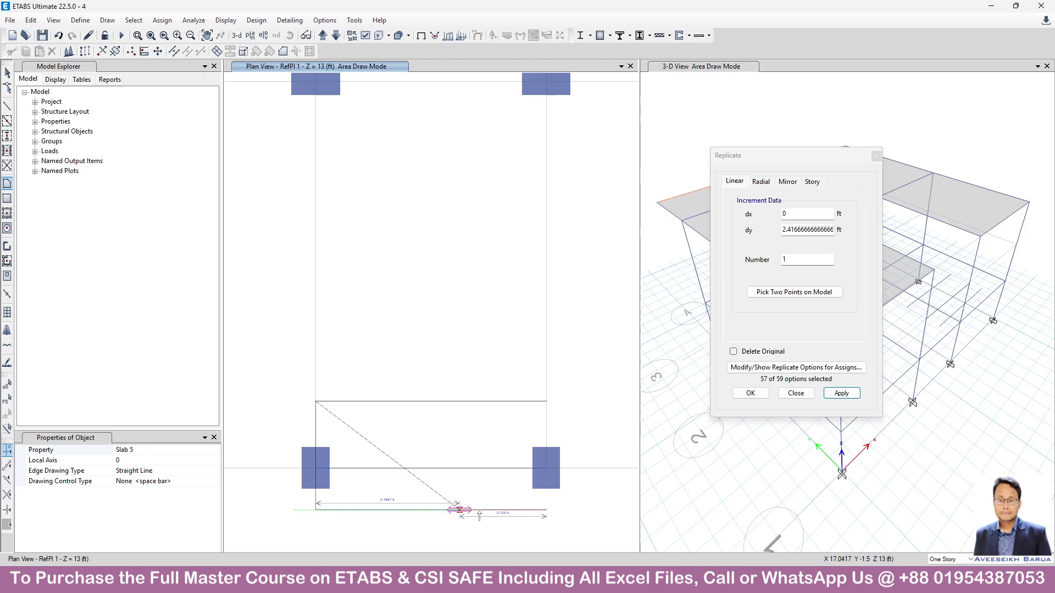
{"action": "left_click", "coordinate": [546, 510]}
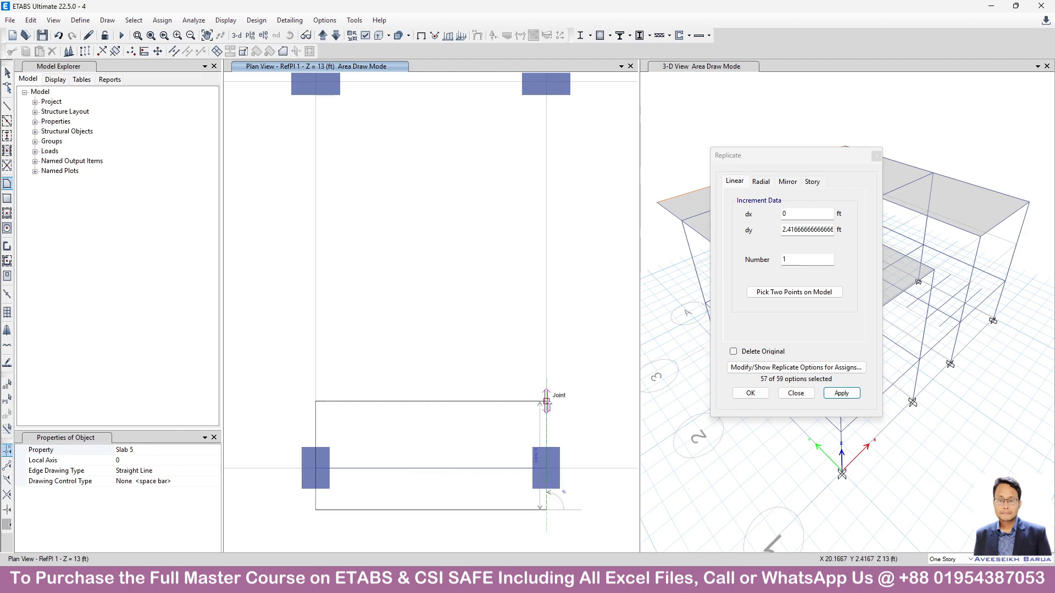
{"action": "double_click", "coordinate": [546, 402]}
{"action": "key", "text": "Escape"}
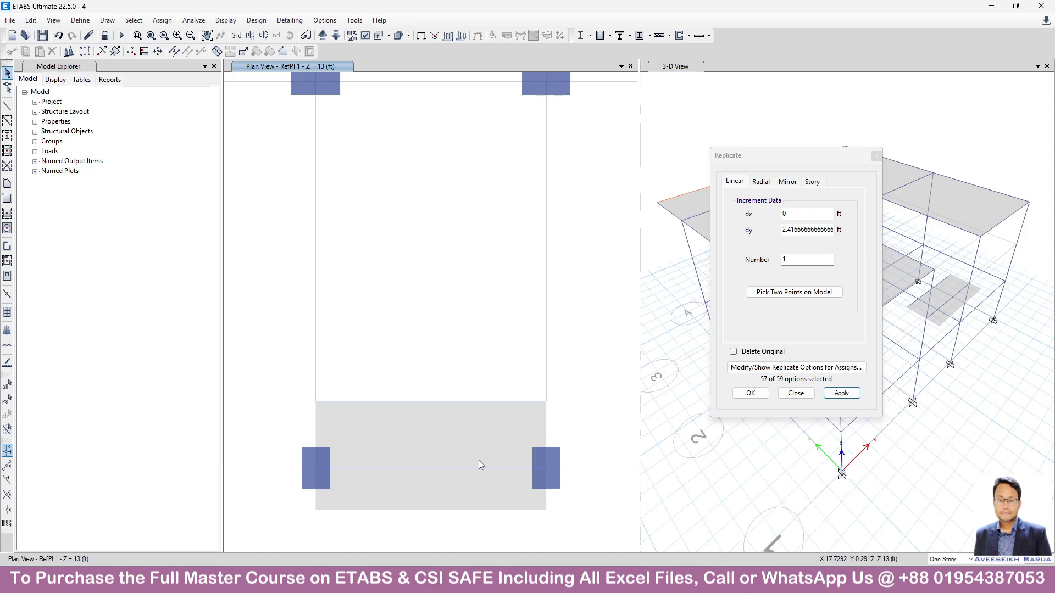
Assign the frame section None to the replicated beam at the inner edge of the mid-landing slab
{"action": "left_click", "coordinate": [473, 402]}
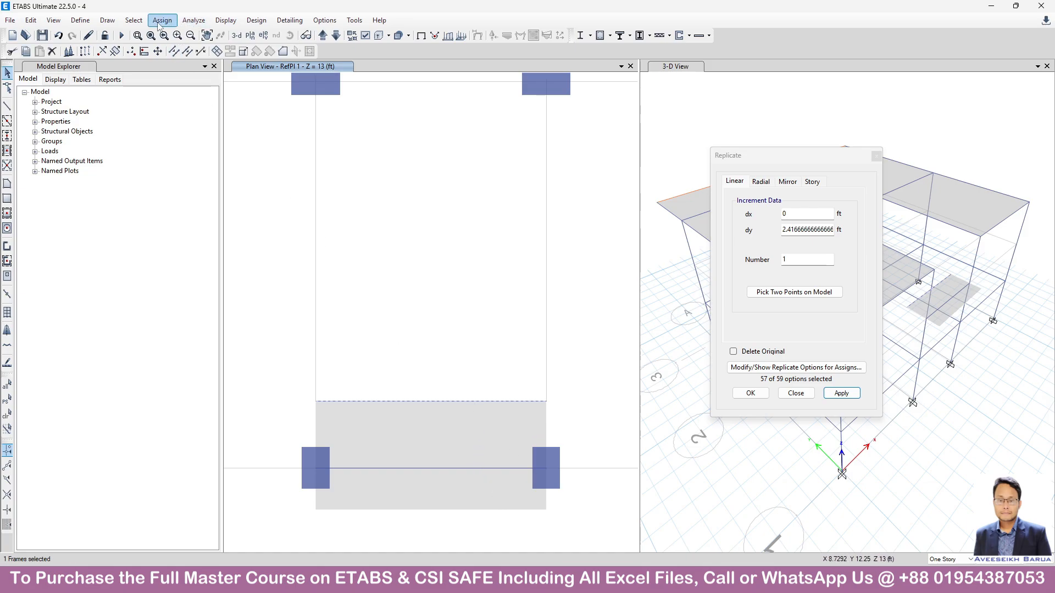
{"action": "left_click", "coordinate": [161, 20]}
{"action": "mouse_move", "coordinate": [182, 49]}
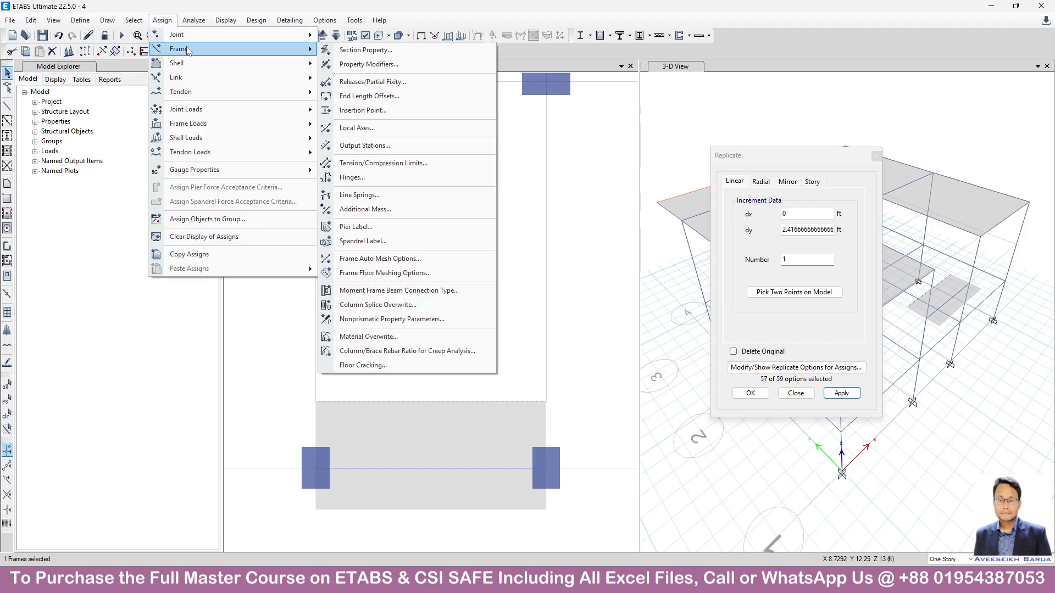
{"action": "left_click", "coordinate": [341, 51]}
{"action": "left_click", "coordinate": [477, 282]}
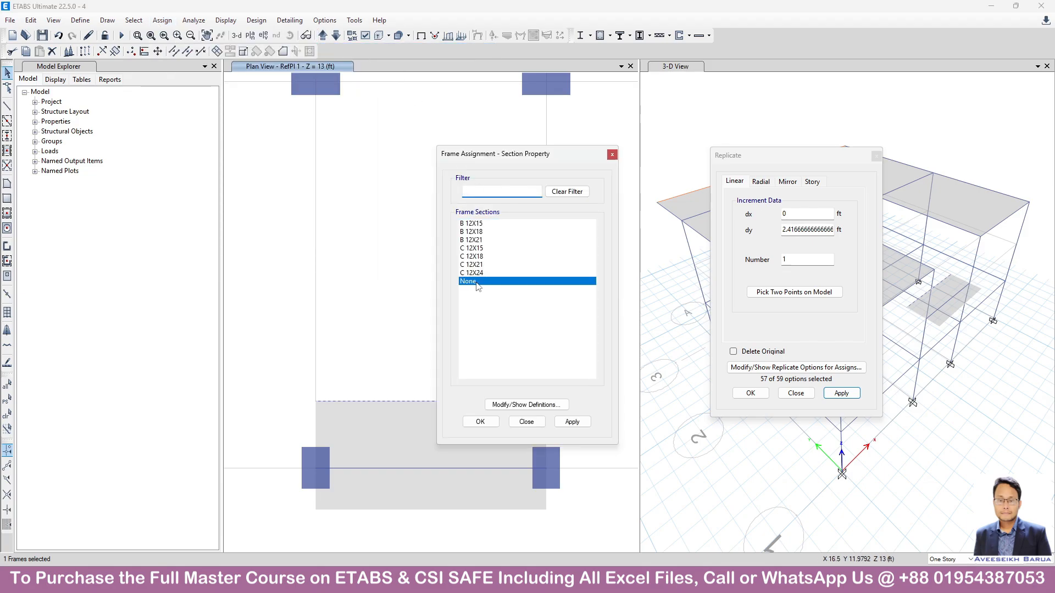
{"action": "left_click", "coordinate": [572, 422]}
{"action": "left_click", "coordinate": [481, 421]}
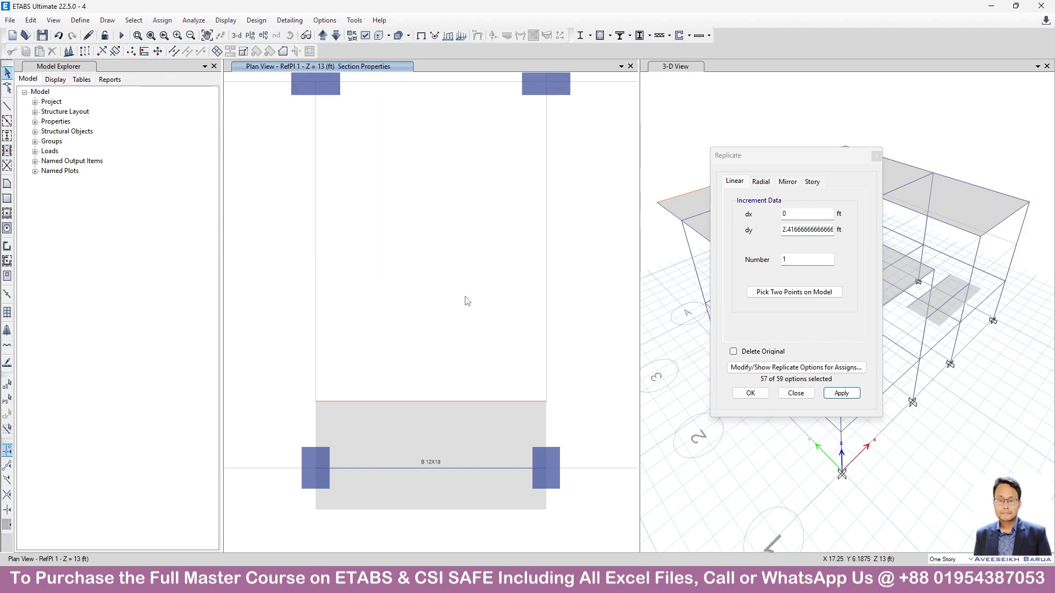
{"action": "scroll", "coordinate": [465, 301], "scroll_direction": "down", "scroll_amount": 3}
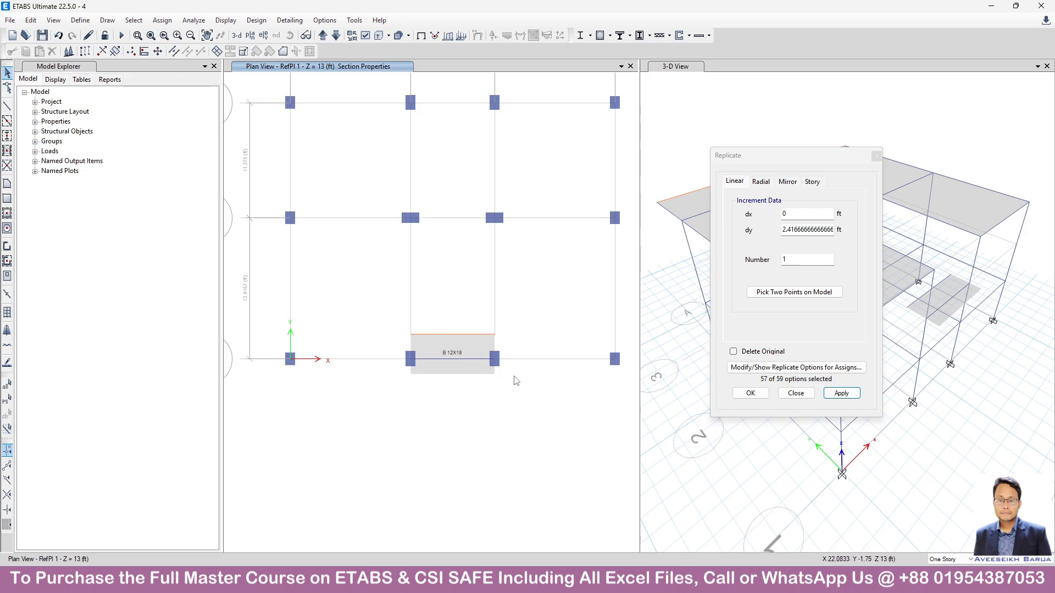
Bring up the Story1 plan, then switch to AutoCAD and examine the floor landing's depth dimension beside the inner stair columns
{"action": "left_click_drag", "start_coordinate": [786, 152], "coordinate": [827, 206]}
{"action": "left_click", "coordinate": [335, 36]}
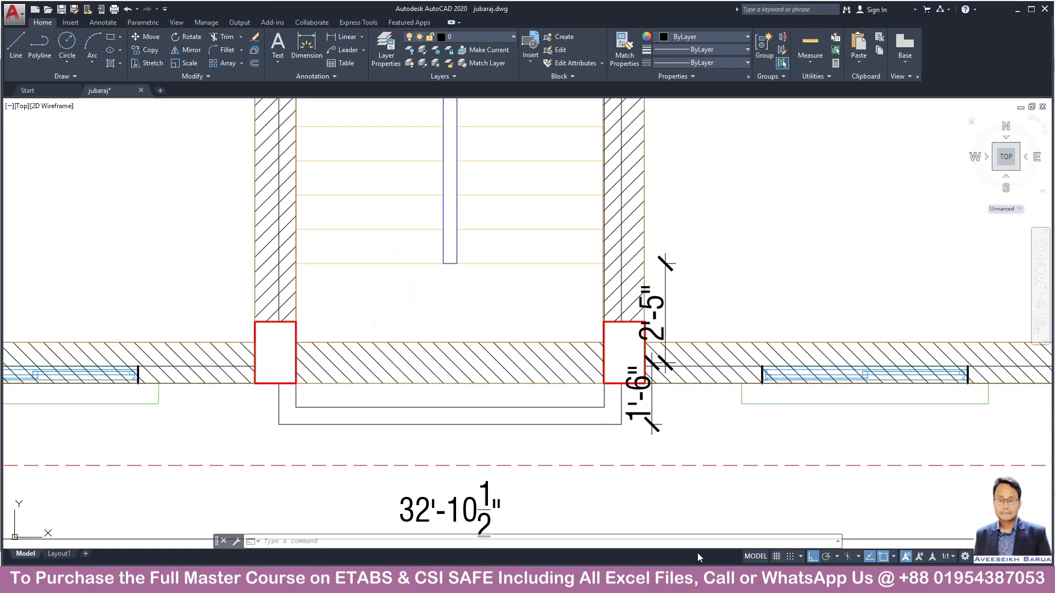
{"action": "scroll", "coordinate": [643, 357], "scroll_direction": "down", "scroll_amount": 2}
{"action": "middle_click_drag", "start_coordinate": [610, 544], "coordinate": [610, 479]}
{"action": "scroll", "coordinate": [579, 304], "scroll_direction": "up", "scroll_amount": 2}
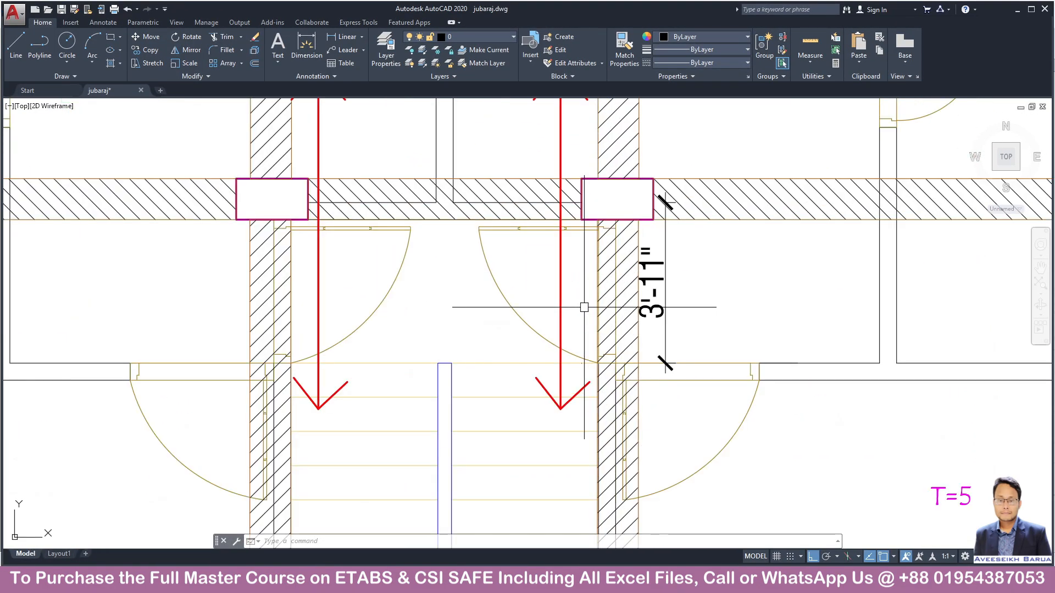
{"action": "left_click", "coordinate": [675, 282]}
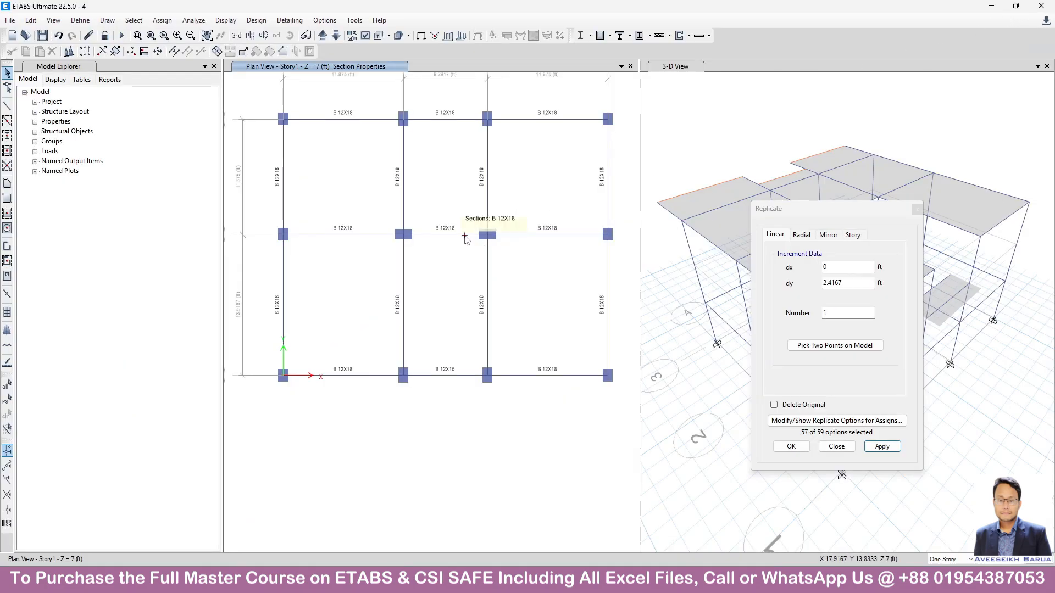
In ETABS, replicate the Story1 beam between B2 and C2 linearly once with dx 0 and dy -3'11"
{"action": "left_click", "coordinate": [464, 235]}
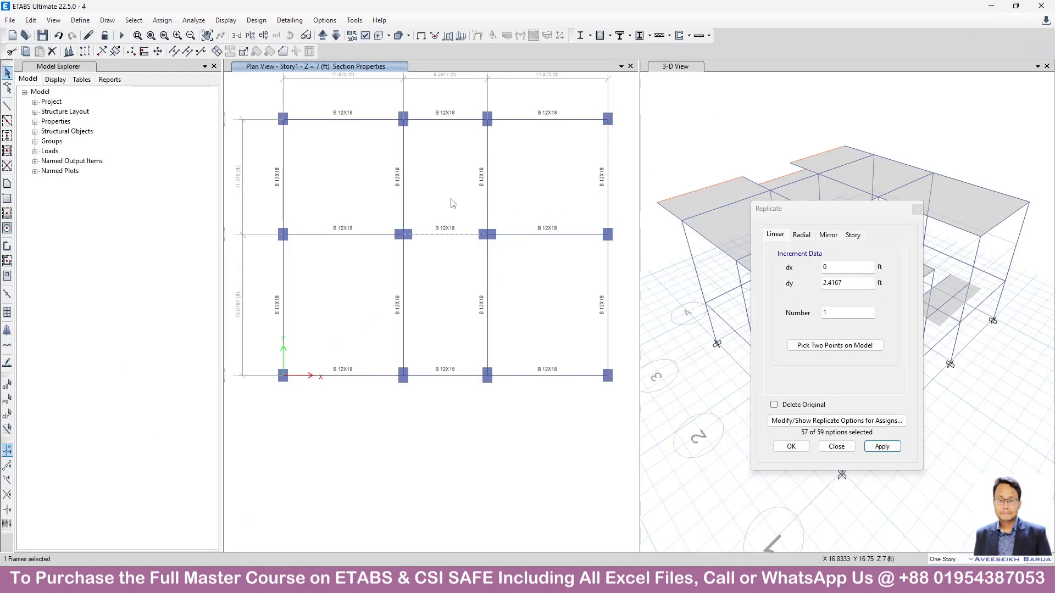
{"action": "left_click", "coordinate": [421, 36]}
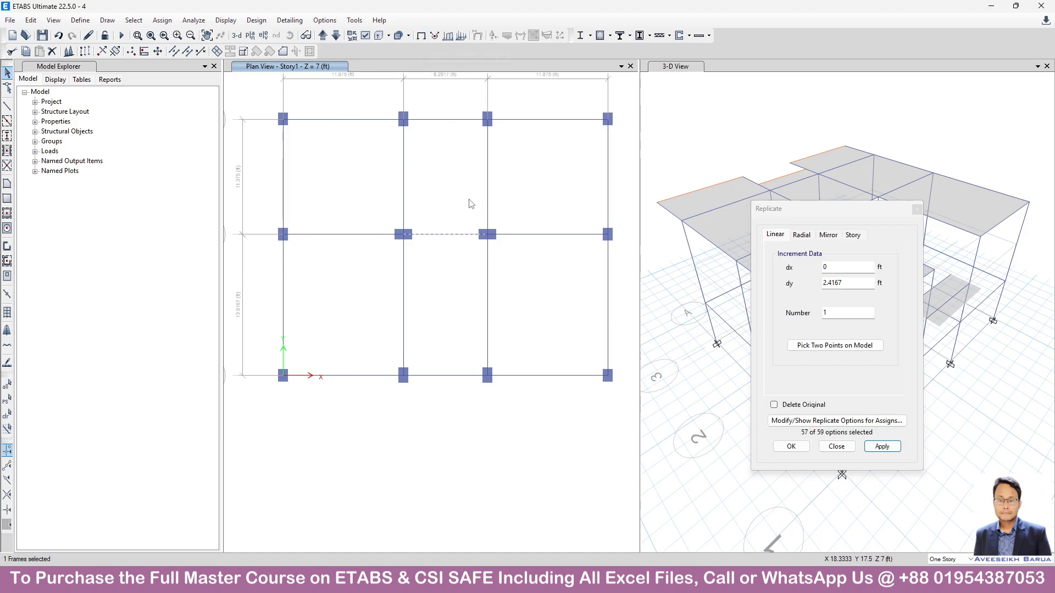
{"action": "double_click", "coordinate": [860, 286]}
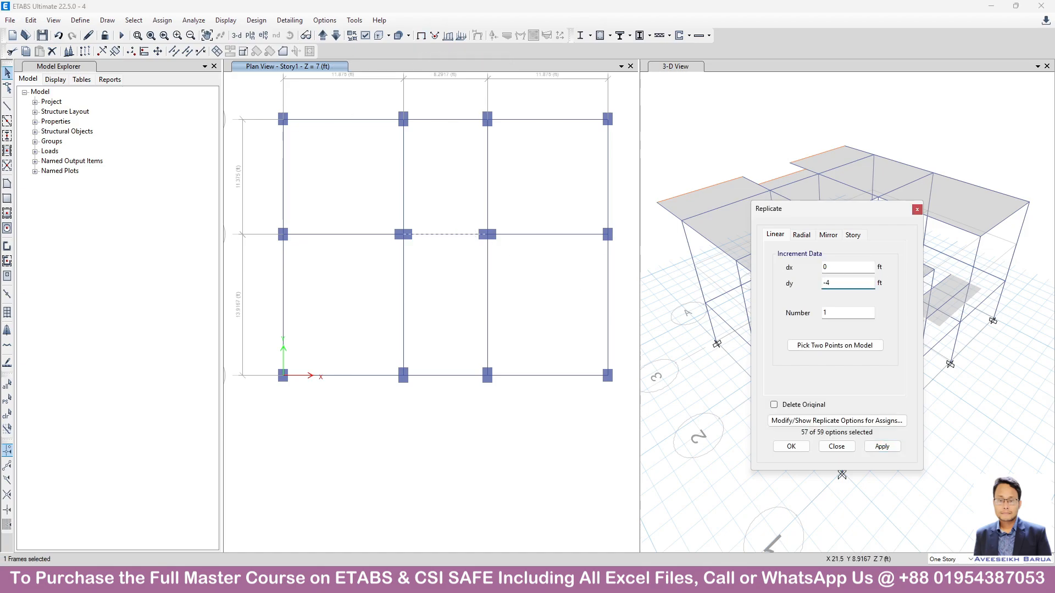
{"action": "left_click_drag", "start_coordinate": [873, 287], "coordinate": [438, 330]}
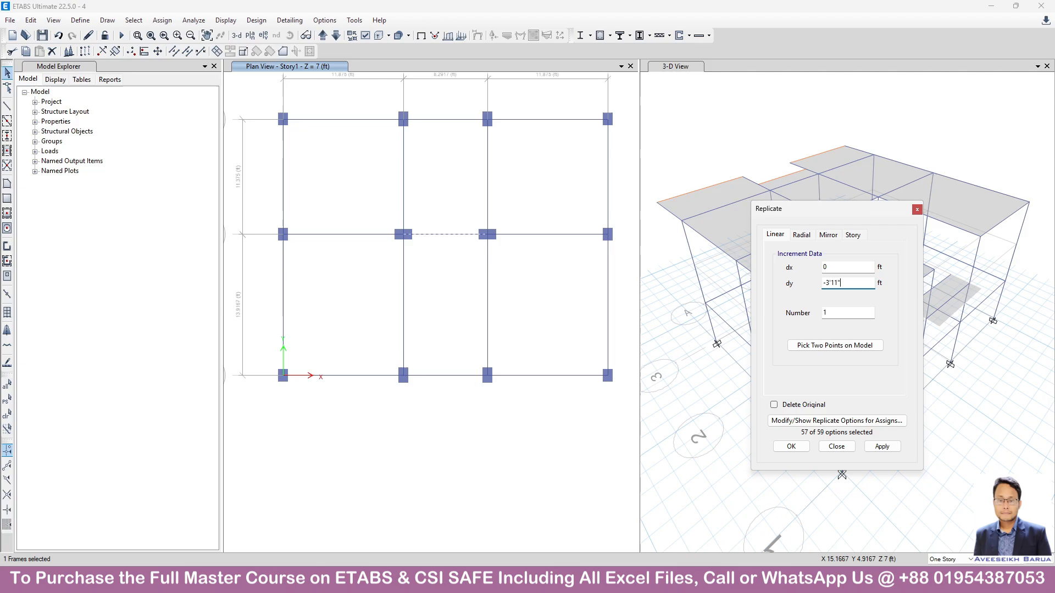
{"action": "left_click", "coordinate": [870, 447]}
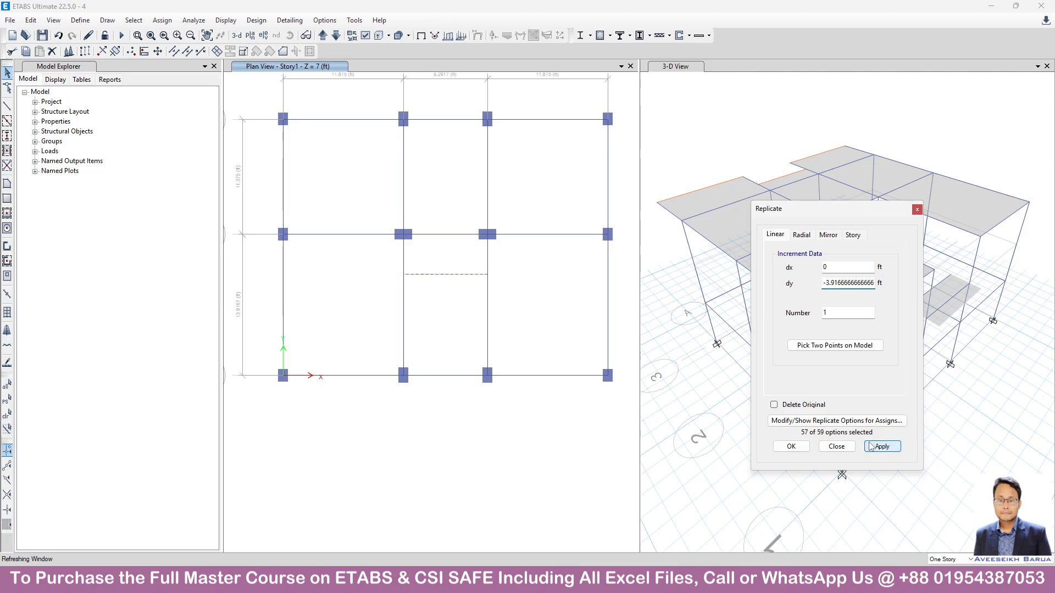
Draw a Slab 5 floor area on Story1 between the B2–C2 beam and its replicated copy
{"action": "left_click", "coordinate": [8, 183]}
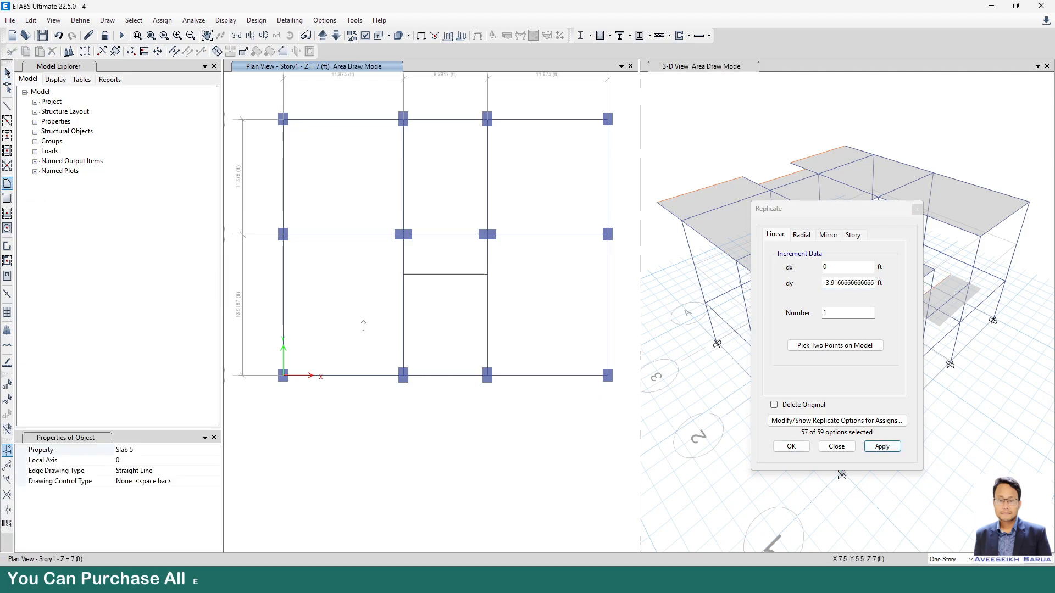
{"action": "left_click", "coordinate": [403, 234]}
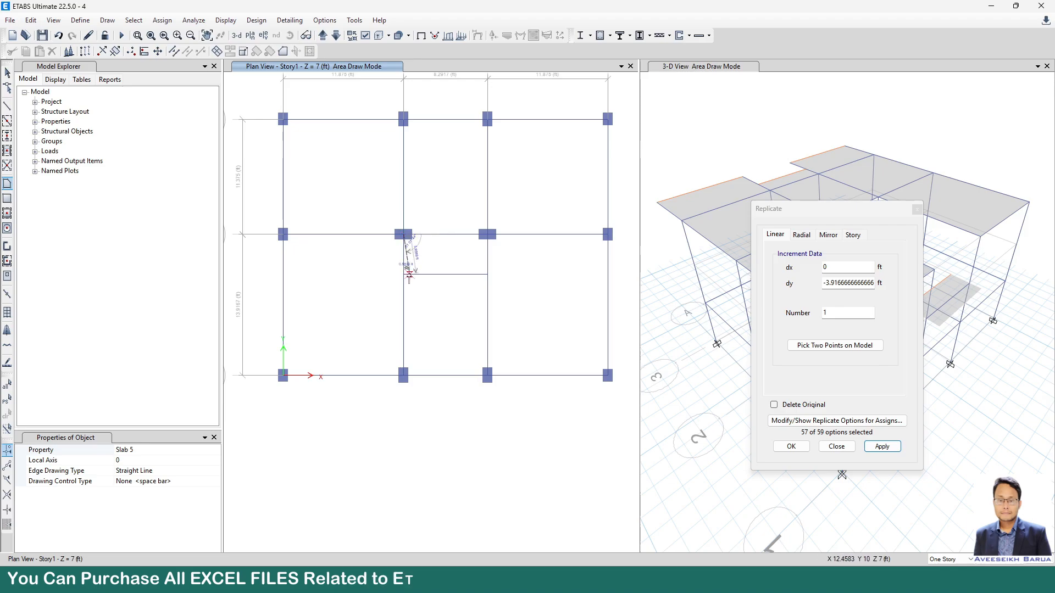
{"action": "left_click", "coordinate": [403, 274]}
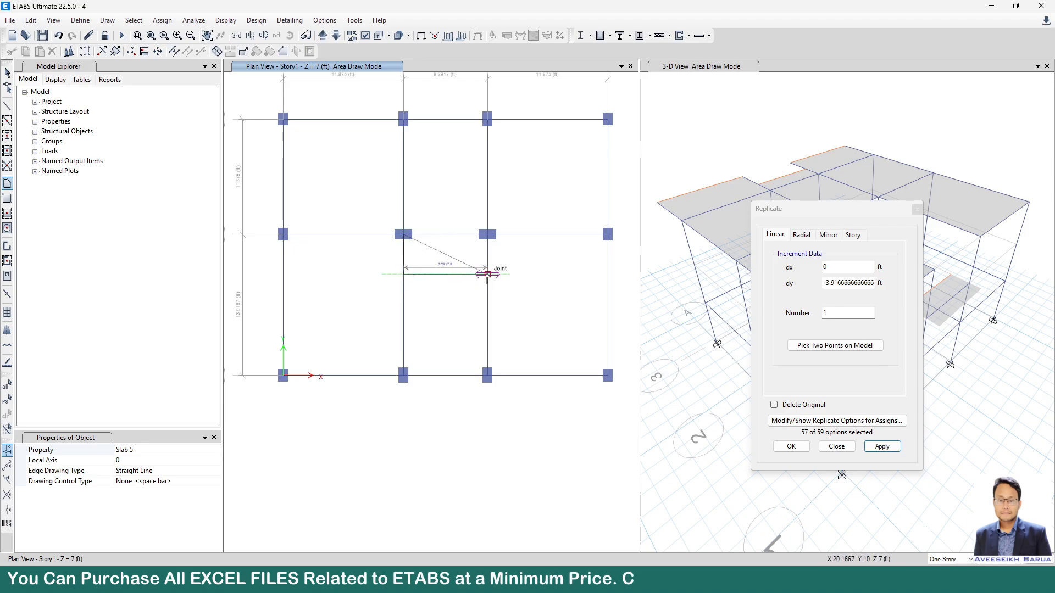
{"action": "left_click", "coordinate": [488, 274]}
{"action": "left_click", "coordinate": [487, 235]}
{"action": "key", "text": "Return"}
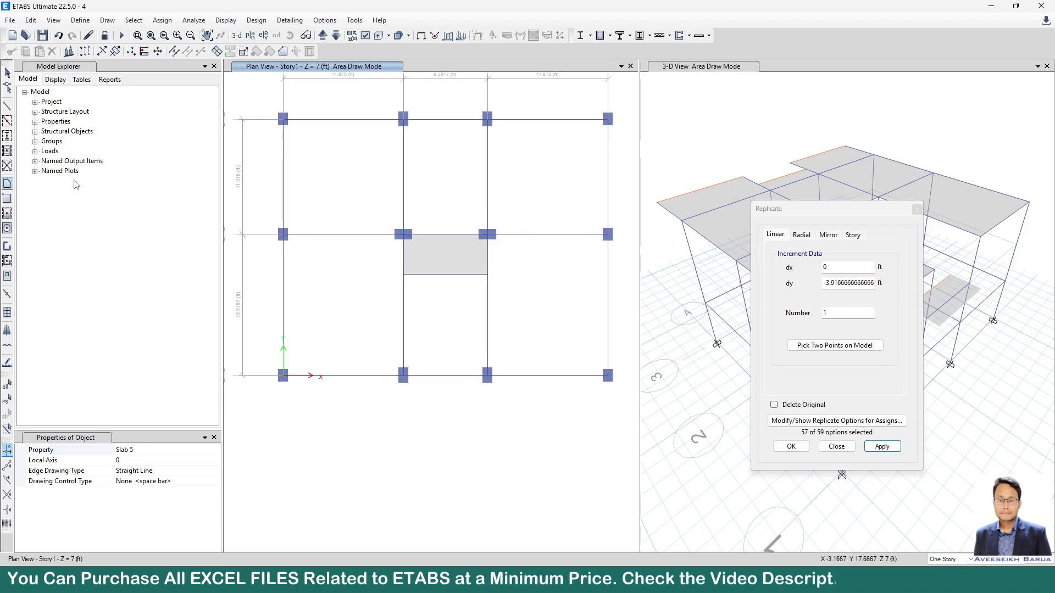
Assign the frame section None to the replicated beam at the edge of the Story1 landing slab
{"action": "left_click", "coordinate": [8, 72]}
{"action": "left_click", "coordinate": [434, 274]}
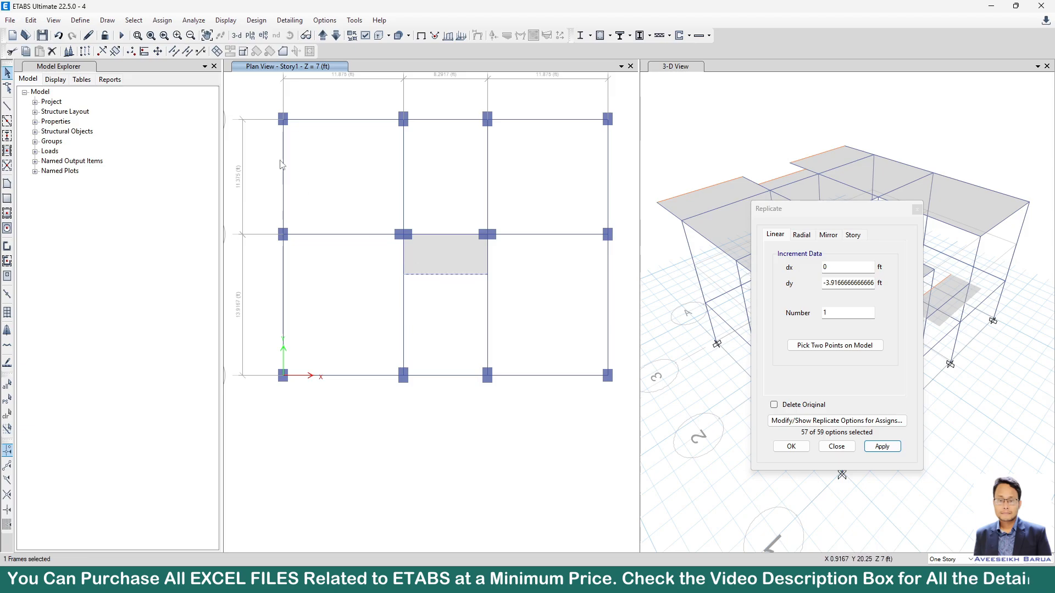
{"action": "left_click", "coordinate": [162, 20]}
{"action": "mouse_move", "coordinate": [184, 52]}
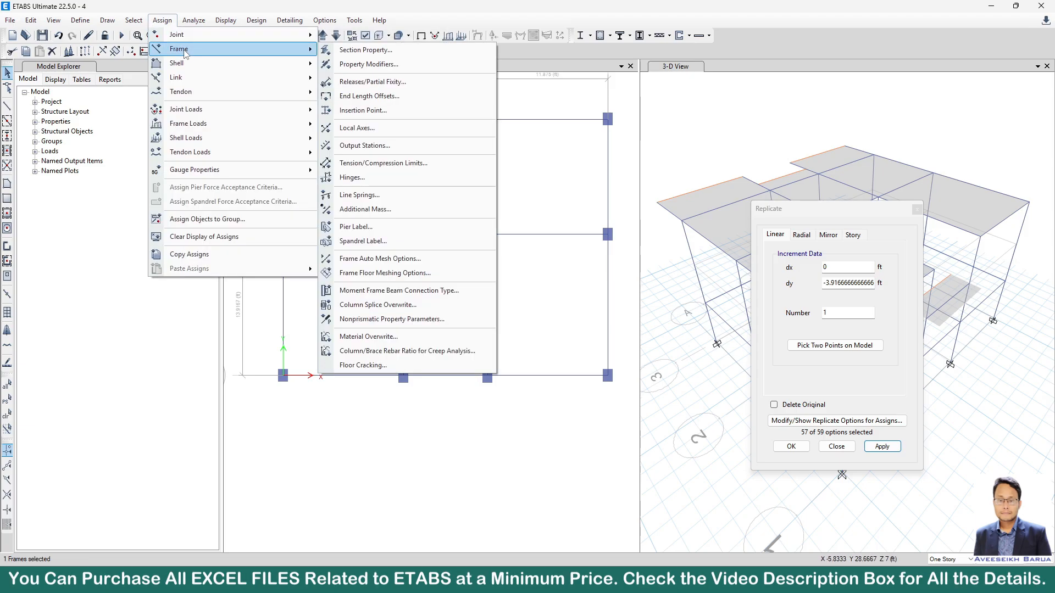
{"action": "left_click", "coordinate": [363, 50]}
{"action": "left_click", "coordinate": [474, 283]}
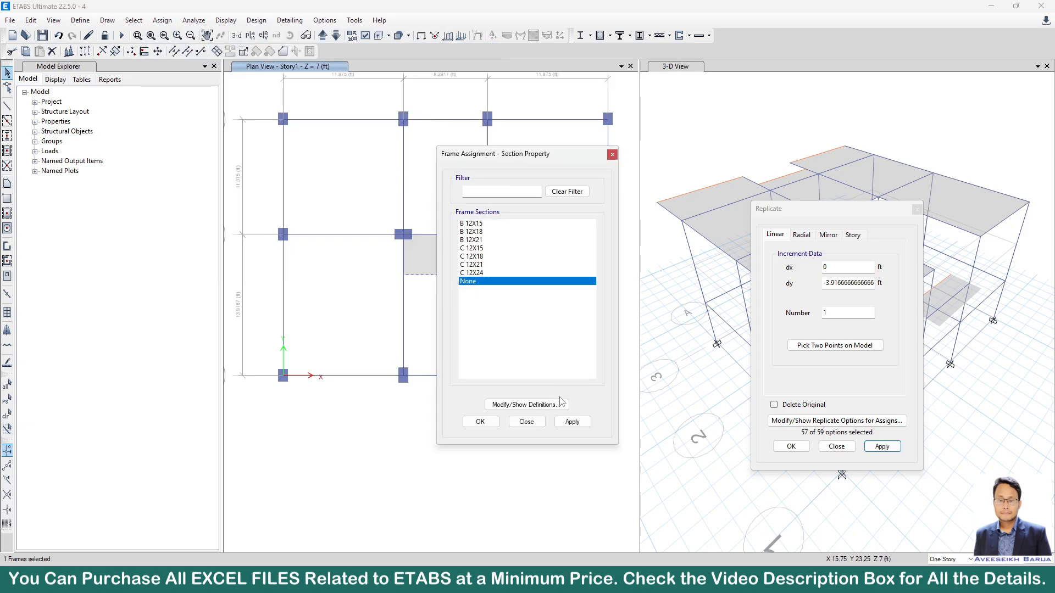
{"action": "left_click", "coordinate": [572, 422]}
{"action": "left_click", "coordinate": [480, 422]}
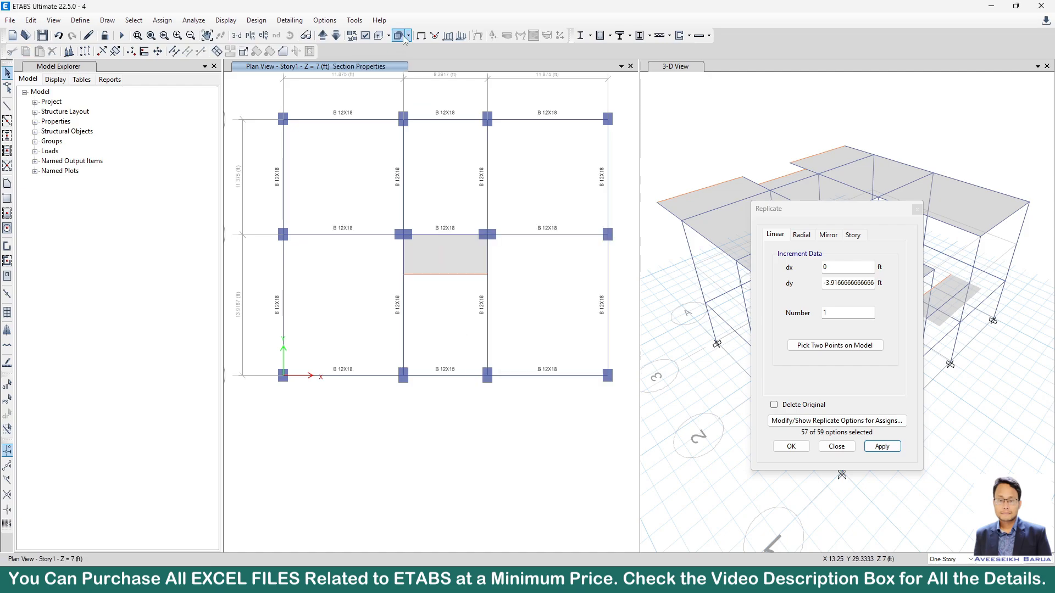
Select the Story1 landing slab between B2 and C2 with its edge line, and compare the RefPl 1 and Story2 plans
{"action": "left_click", "coordinate": [461, 253]}
{"action": "left_click", "coordinate": [461, 281]}
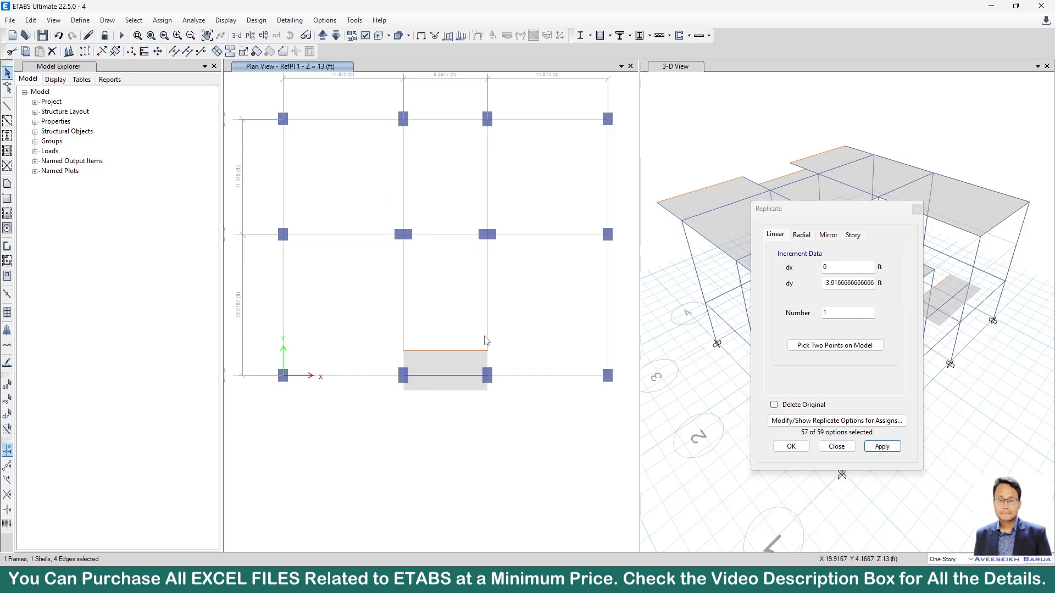
{"action": "left_click", "coordinate": [323, 36]}
{"action": "left_click", "coordinate": [322, 36]}
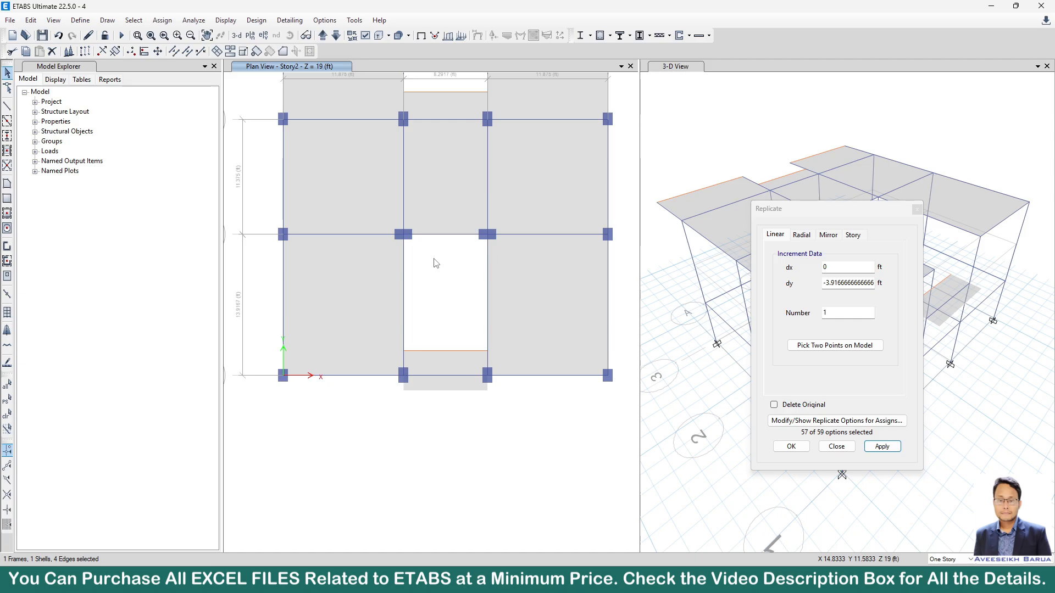
{"action": "left_click", "coordinate": [336, 36]}
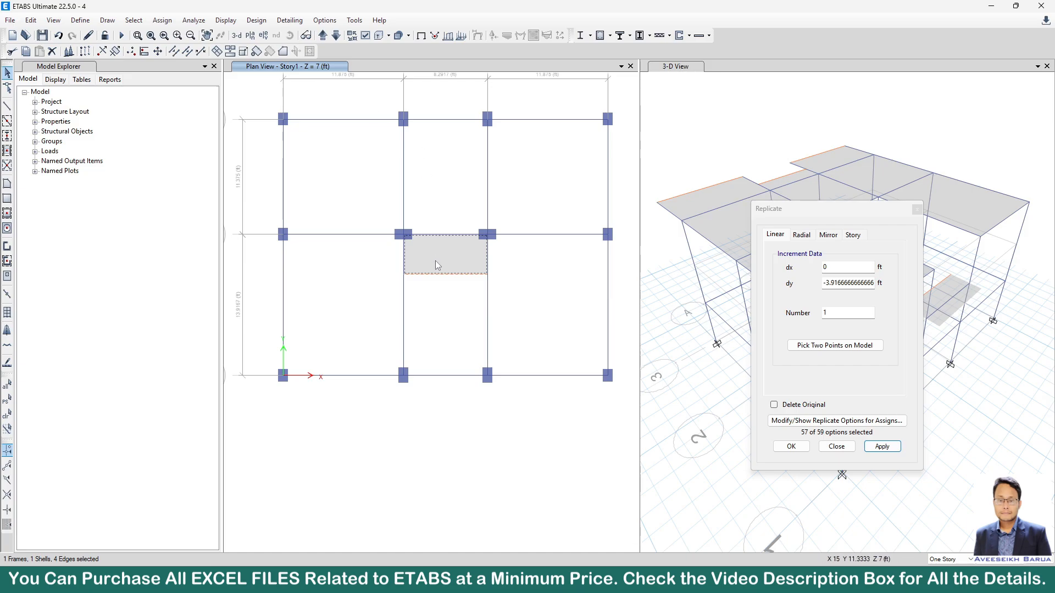
{"action": "left_click", "coordinate": [323, 35]}
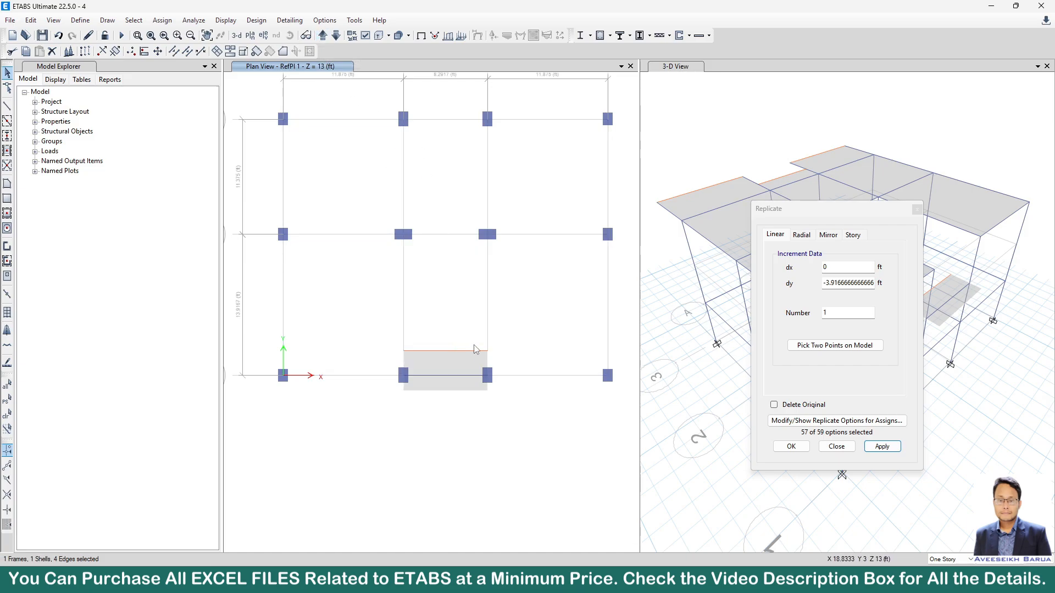
{"action": "left_click", "coordinate": [323, 35]}
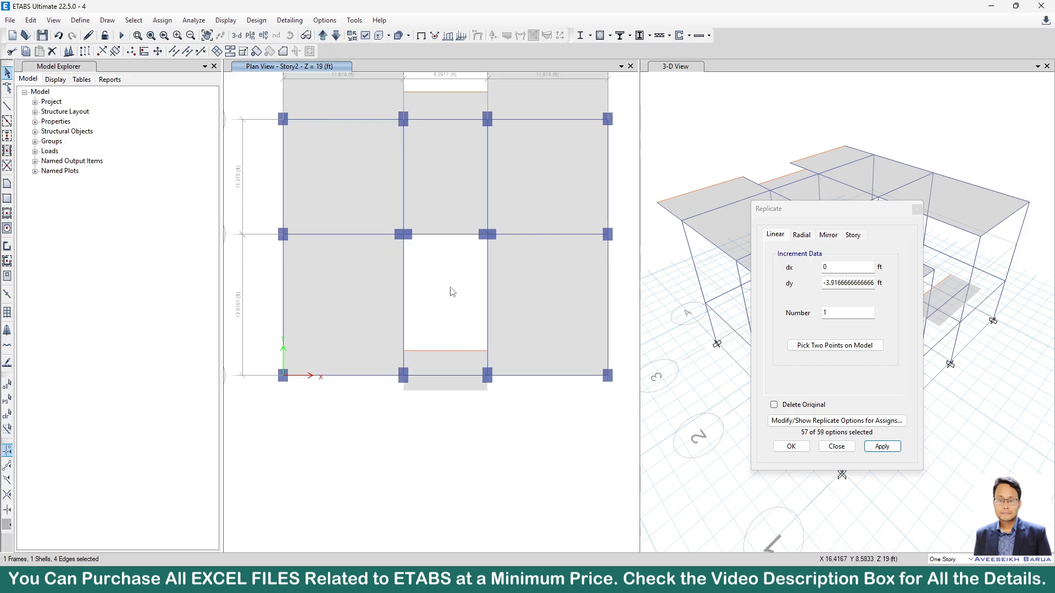
{"action": "left_click", "coordinate": [335, 35]}
{"action": "left_click", "coordinate": [336, 35]}
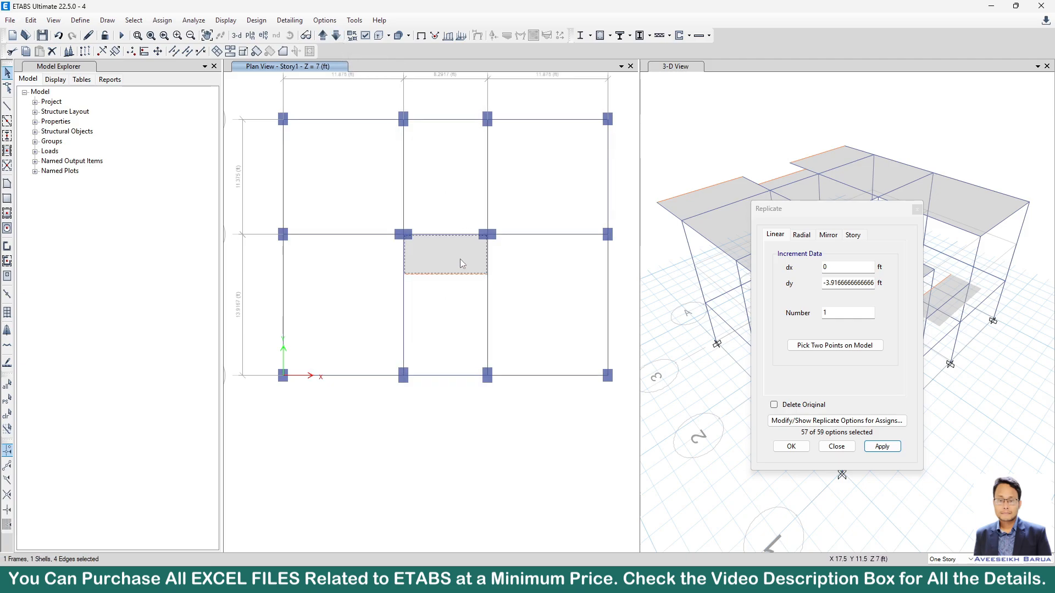
Replicate the selected landing slab and its edge line onto Story2, and check the Story2 plan
{"action": "left_click", "coordinate": [856, 240]}
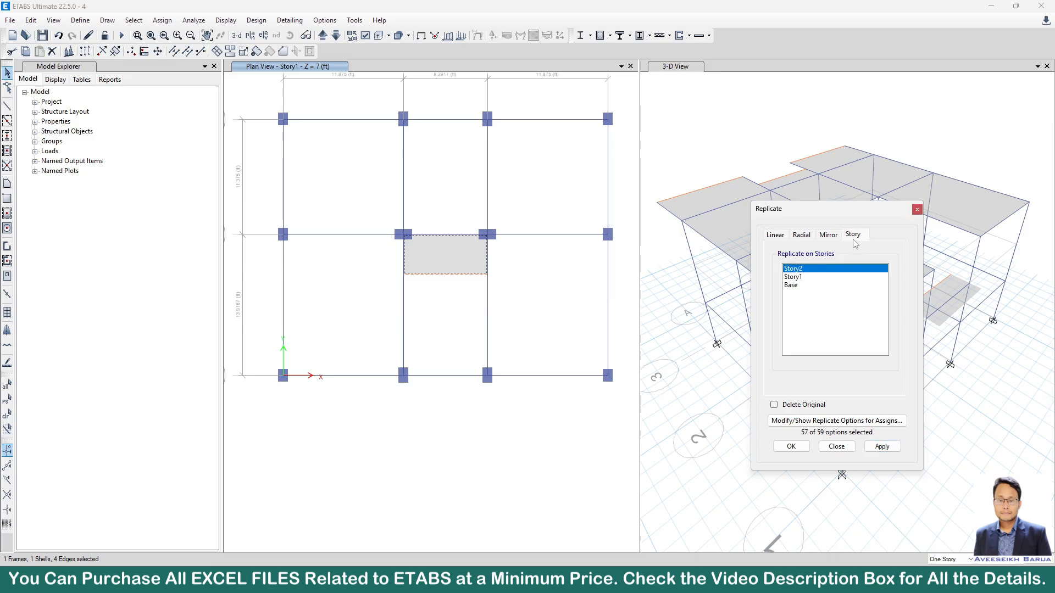
{"action": "left_click", "coordinate": [794, 278]}
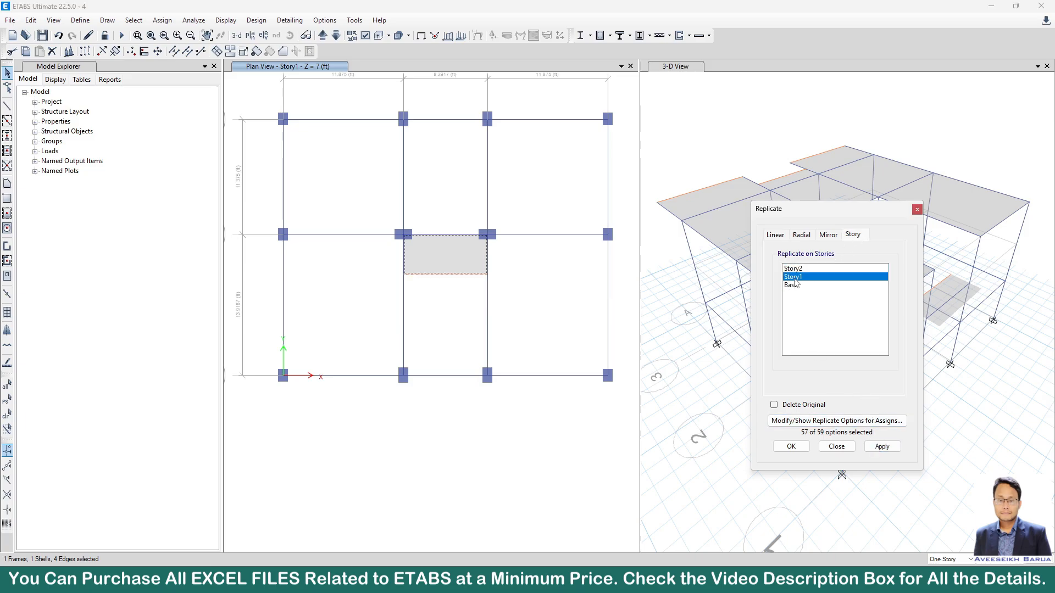
{"action": "left_click", "coordinate": [794, 272]}
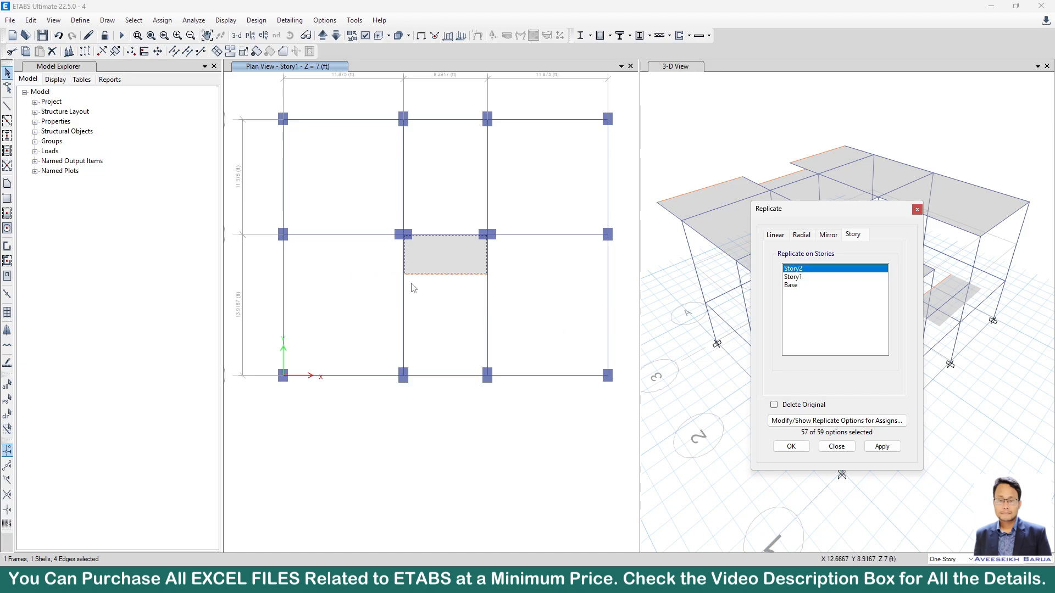
{"action": "left_click", "coordinate": [869, 449]}
{"action": "left_click_drag", "start_coordinate": [858, 221], "coordinate": [806, 322]}
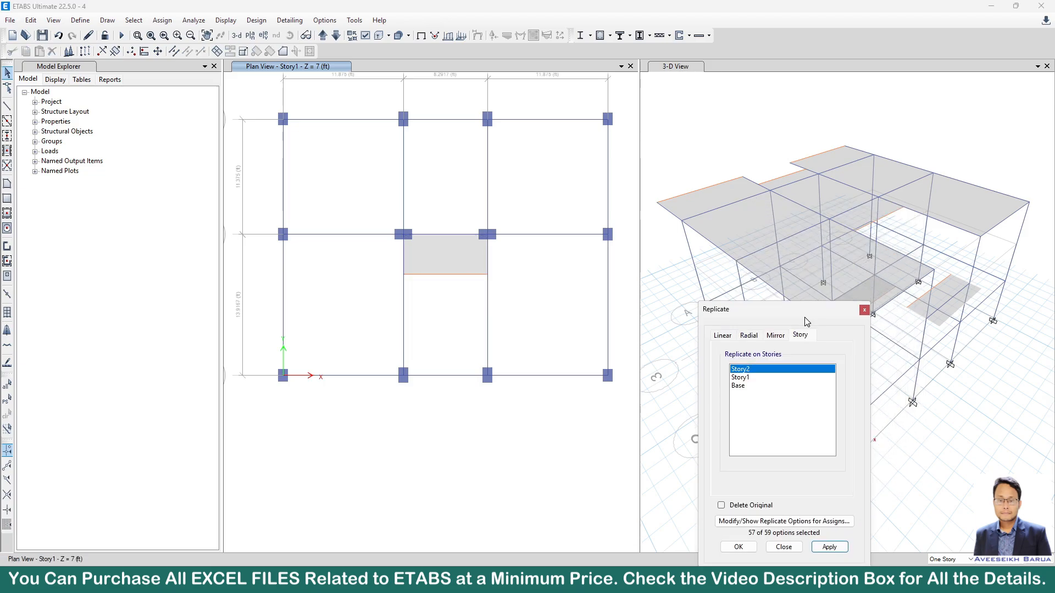
{"action": "left_click", "coordinate": [462, 437]}
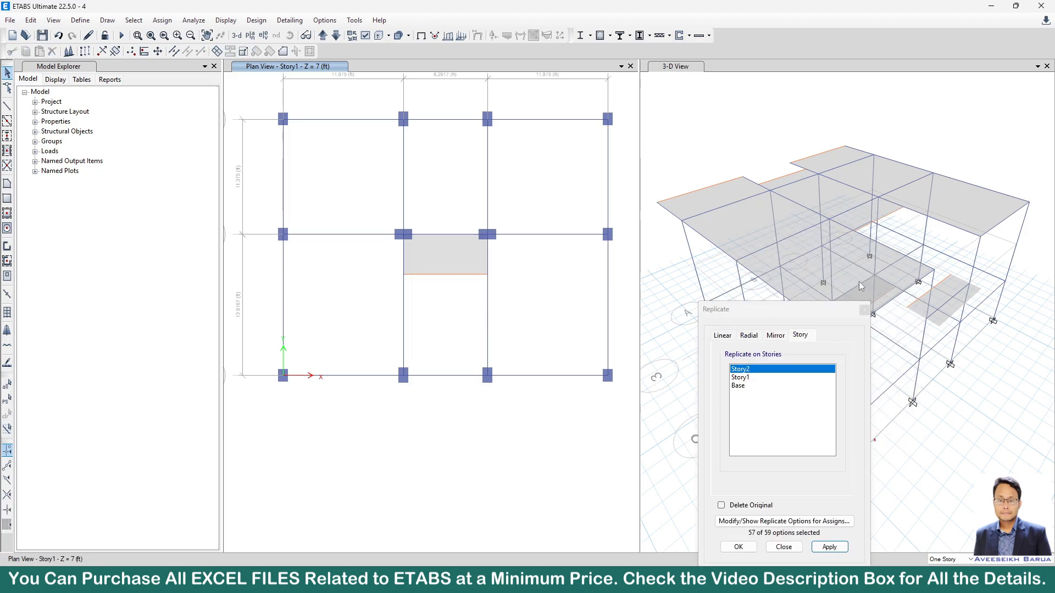
{"action": "left_click", "coordinate": [323, 35]}
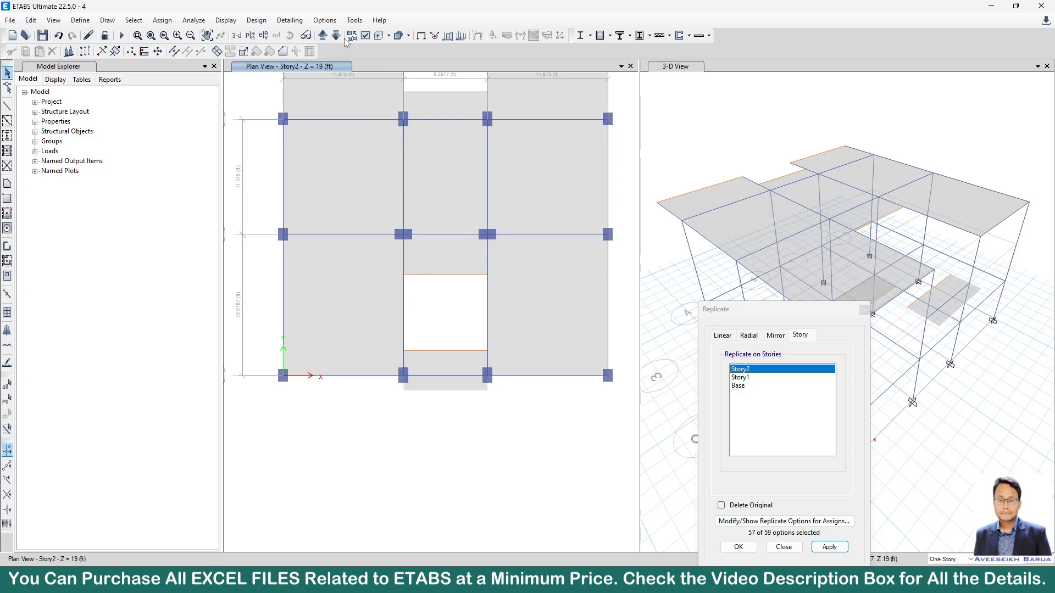
Divide the landing edge lines on Story1, RefPl 1 and Story2 into 2 frame objects each, and close the Replicate dialog
{"action": "left_click", "coordinate": [336, 37]}
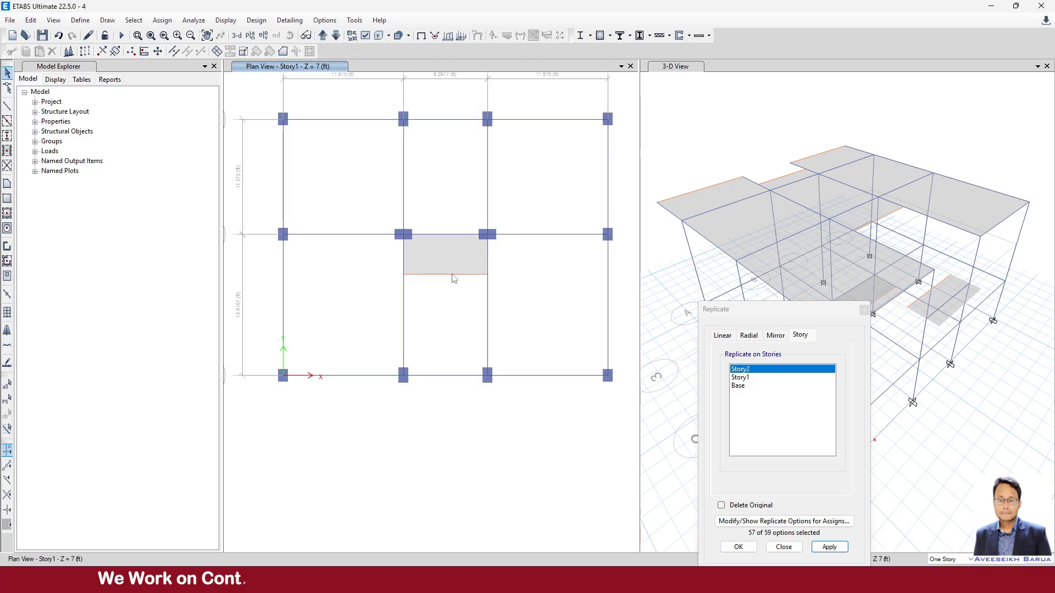
{"action": "left_click", "coordinate": [453, 274]}
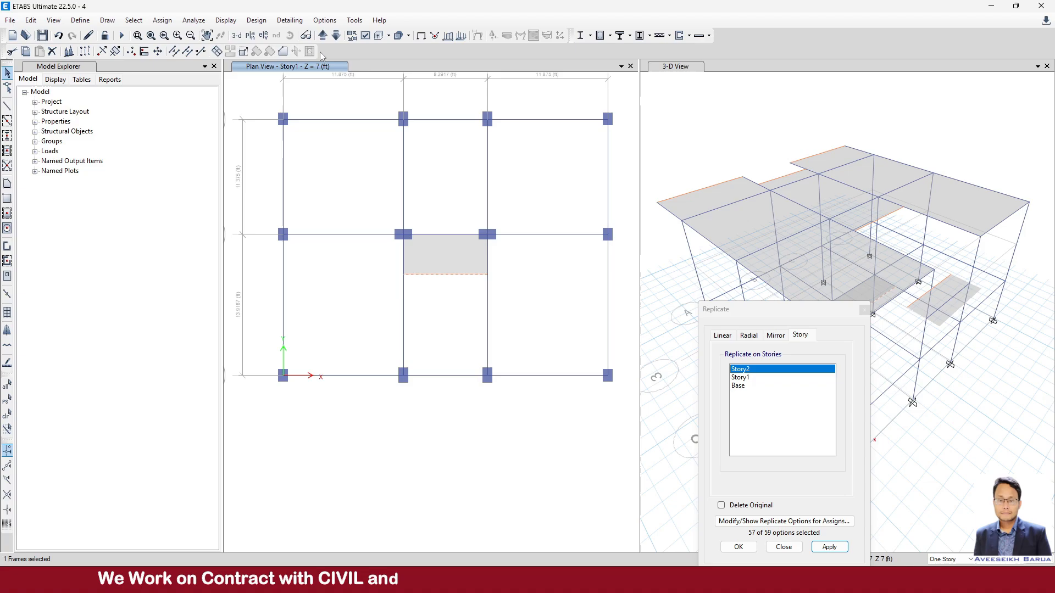
{"action": "left_click", "coordinate": [322, 36]}
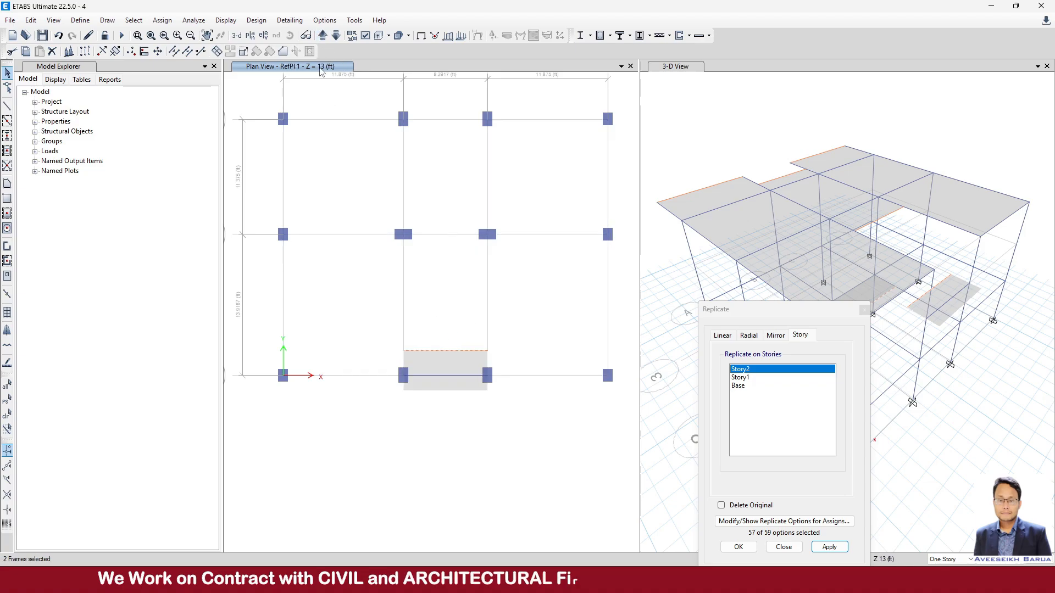
{"action": "left_click", "coordinate": [322, 35]}
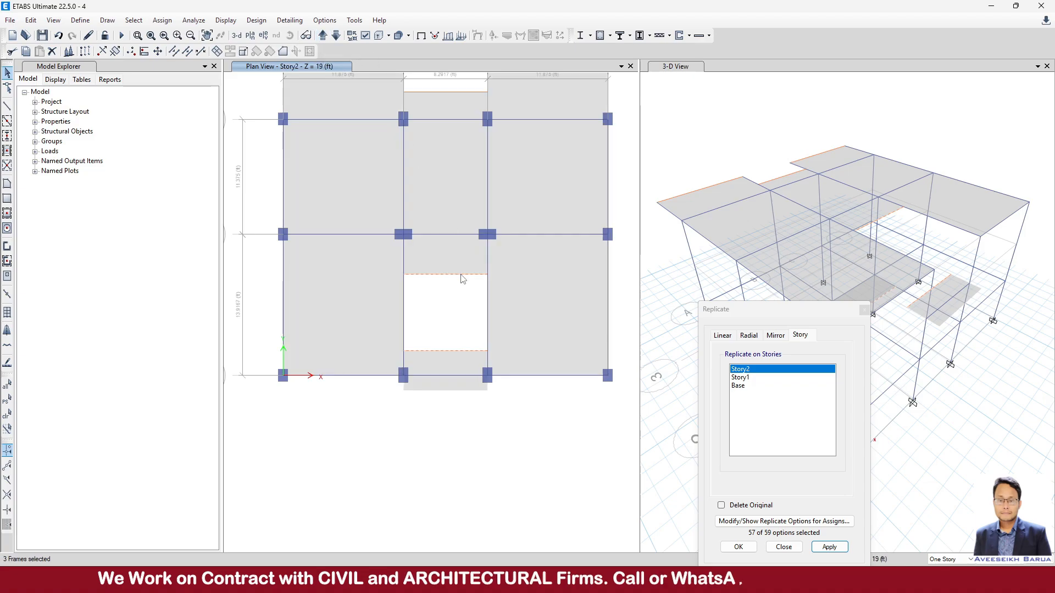
{"action": "left_click", "coordinate": [174, 52]}
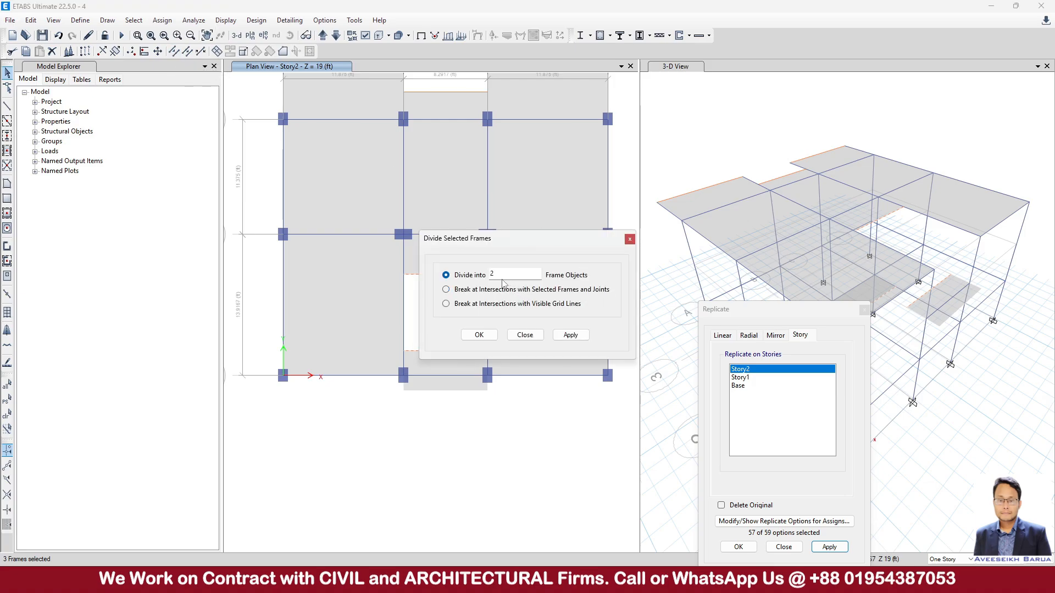
{"action": "left_click", "coordinate": [571, 335]}
{"action": "left_click", "coordinate": [484, 336]}
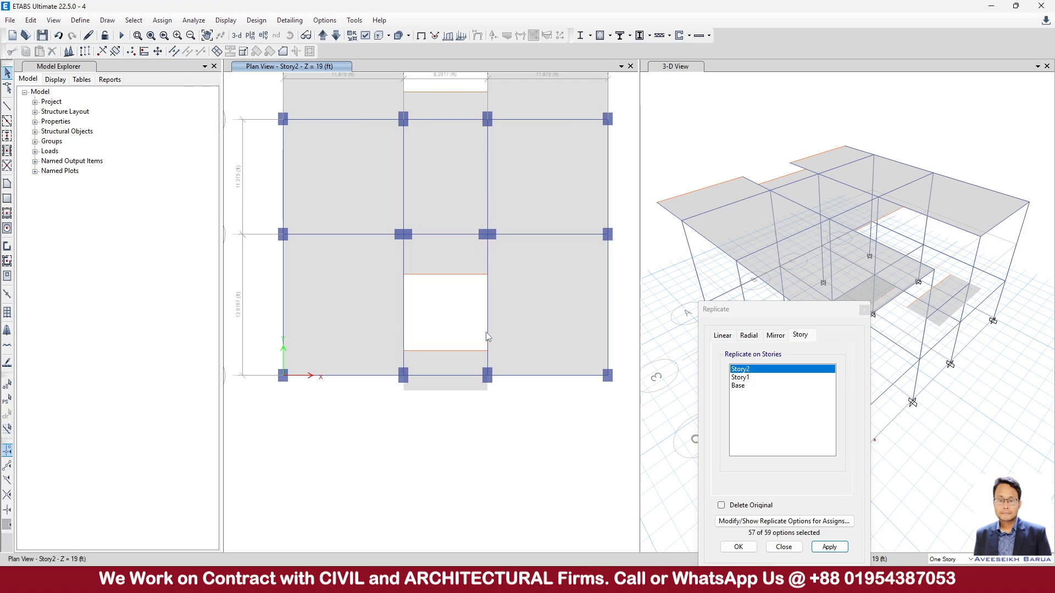
{"action": "left_click", "coordinate": [456, 275]}
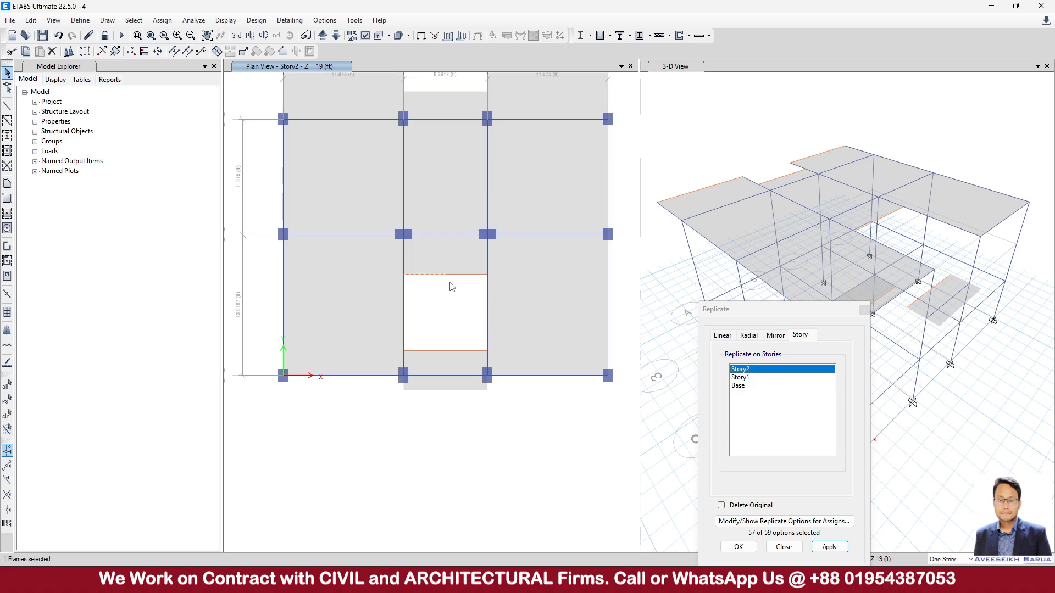
{"action": "left_click", "coordinate": [463, 276]}
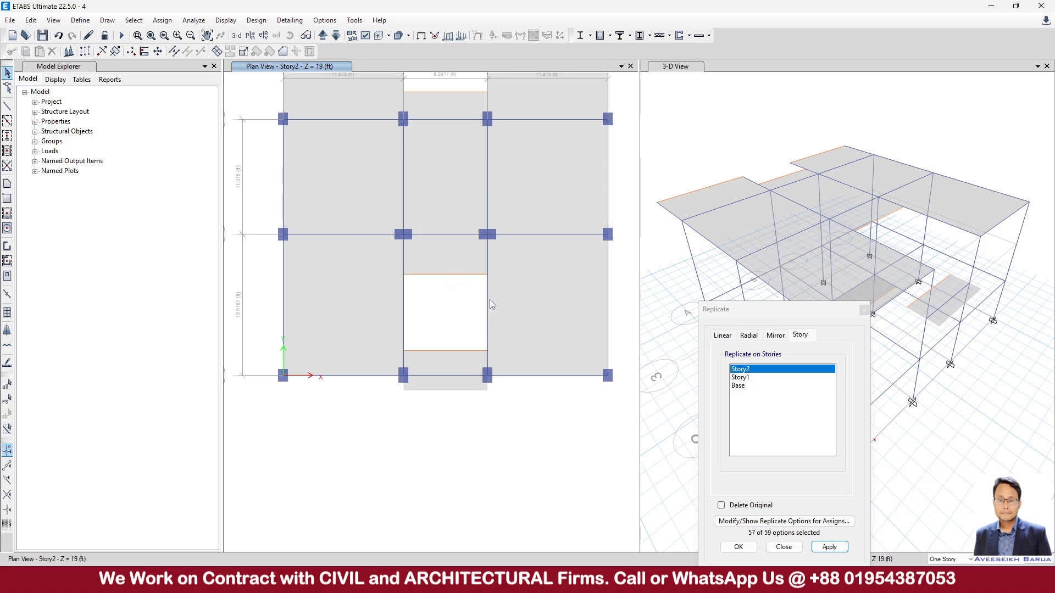
{"action": "left_click", "coordinate": [863, 311]}
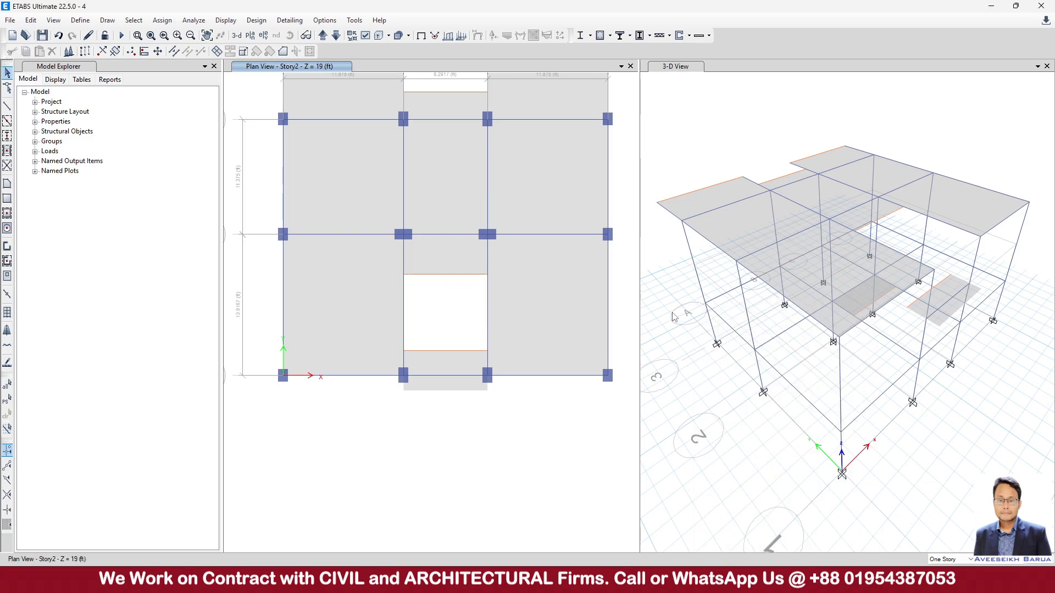
Return to the Story1 plan and review the defined slab properties for the Waist 8 section
{"action": "left_click", "coordinate": [337, 36]}
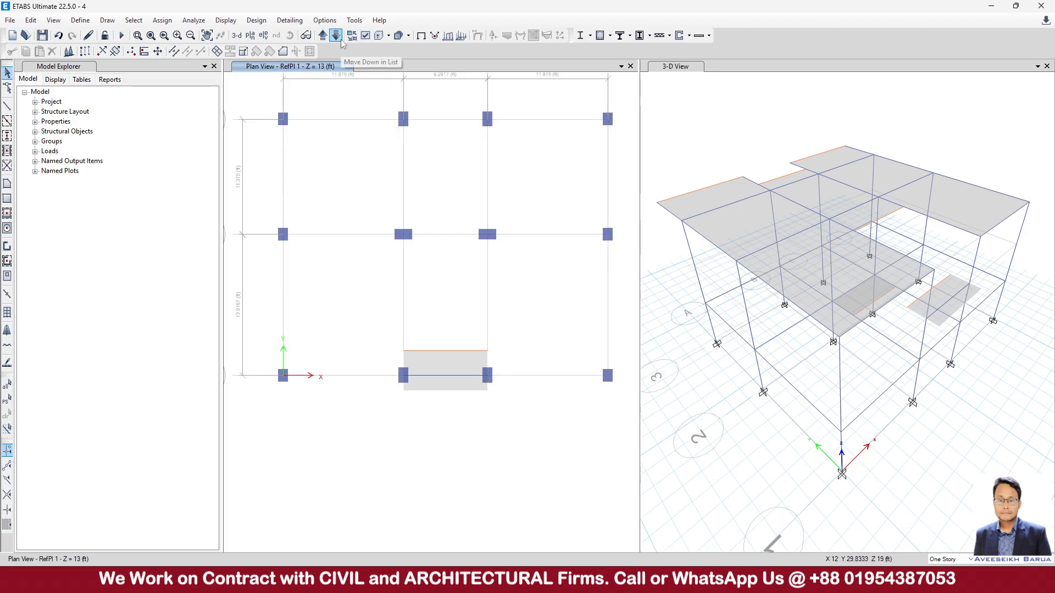
{"action": "left_click", "coordinate": [341, 42]}
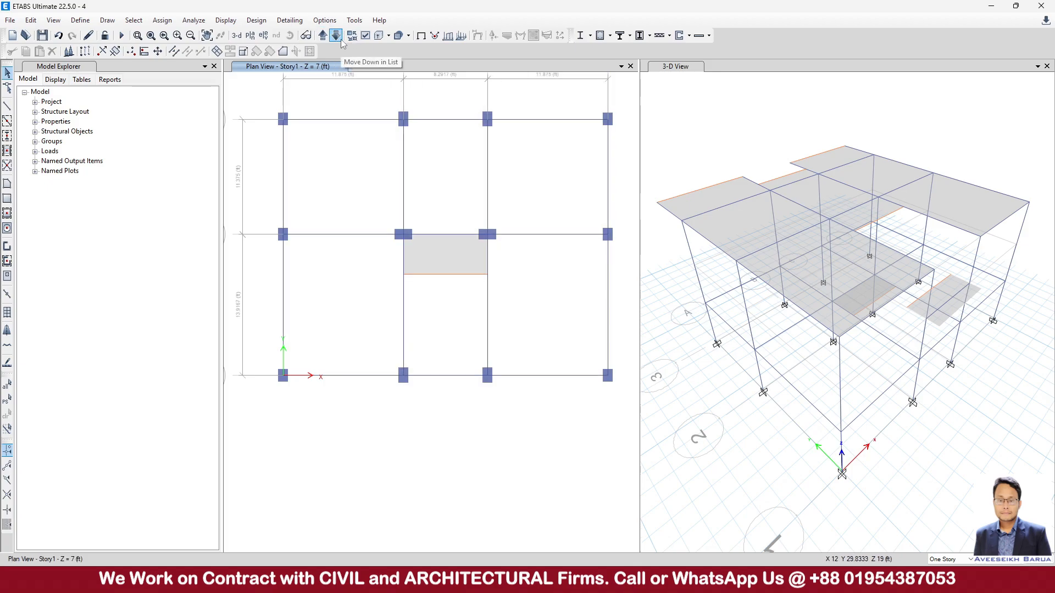
{"action": "left_click", "coordinate": [80, 20]}
{"action": "mouse_move", "coordinate": [127, 55]}
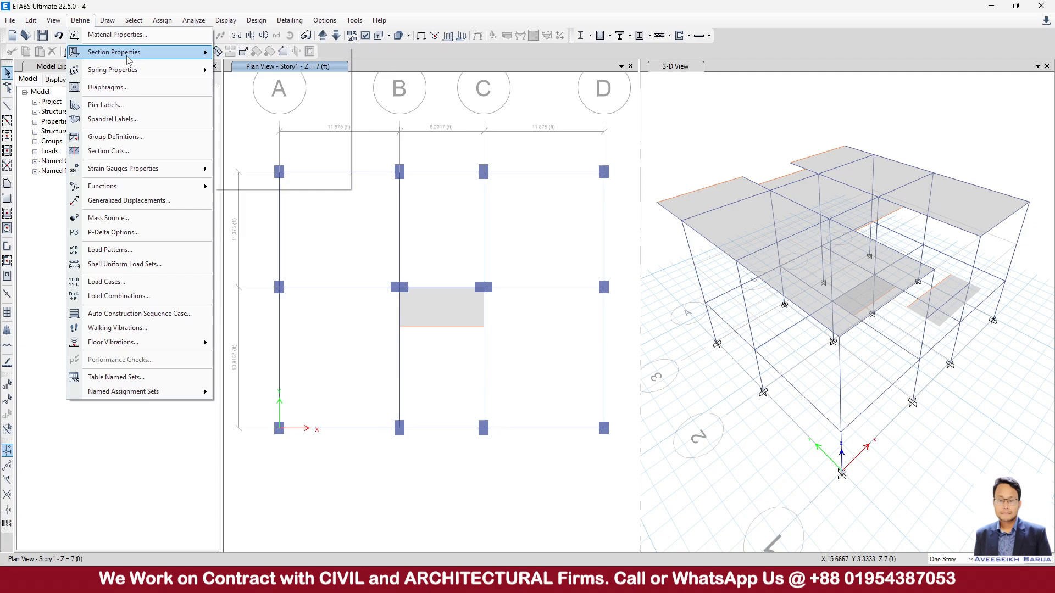
{"action": "left_click", "coordinate": [261, 87]}
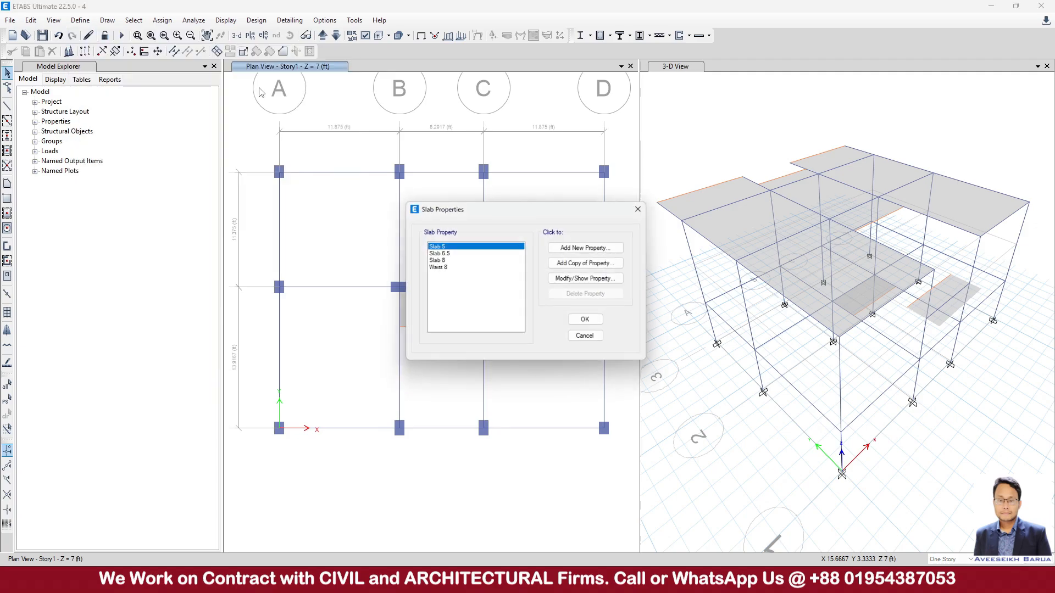
{"action": "left_click", "coordinate": [446, 269]}
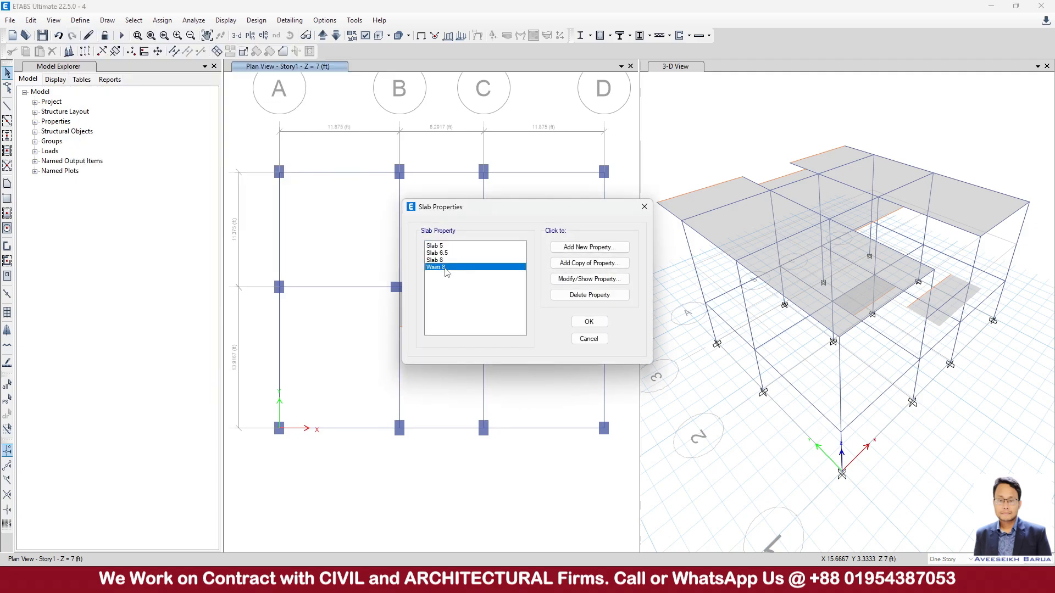
{"action": "left_click", "coordinate": [588, 321]}
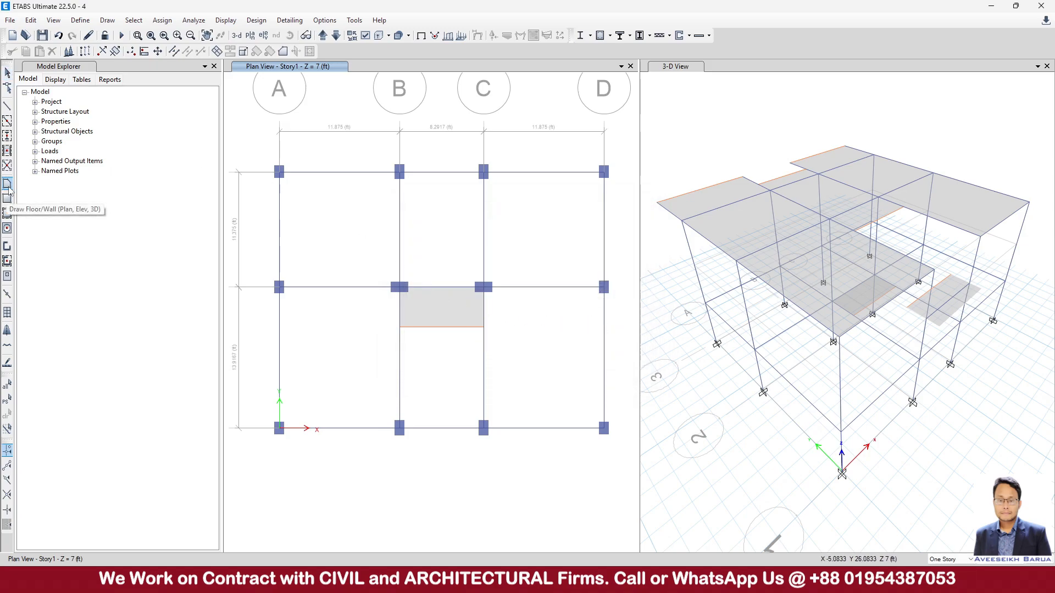
Try to draw a sloped Slab 5 area from the C-side half of the Story1 landing edge to RefPl 1's, undo it, and return to Story1
{"action": "left_click", "coordinate": [7, 187]}
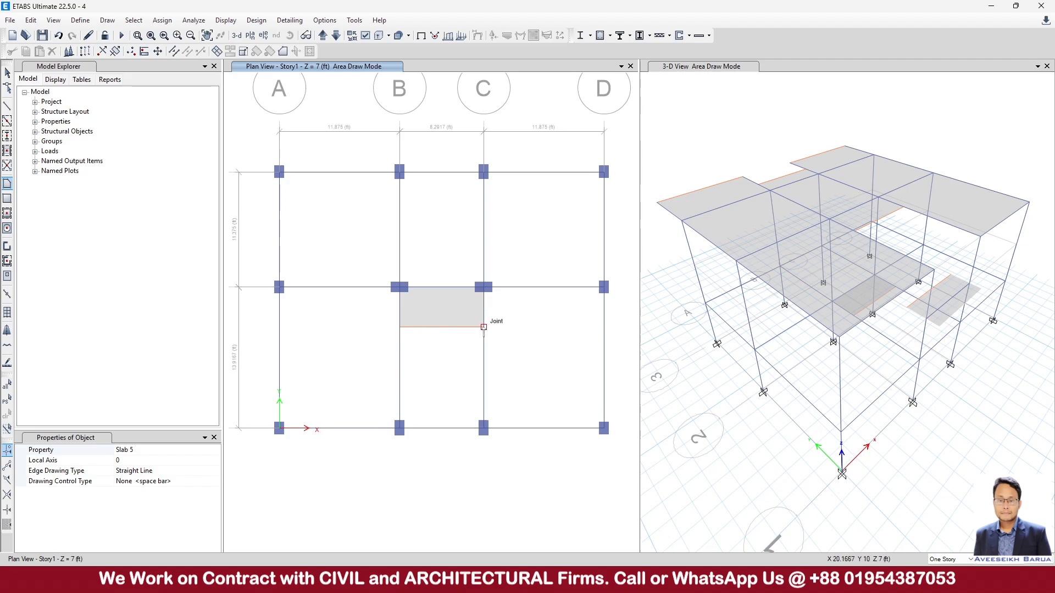
{"action": "left_click", "coordinate": [483, 327]}
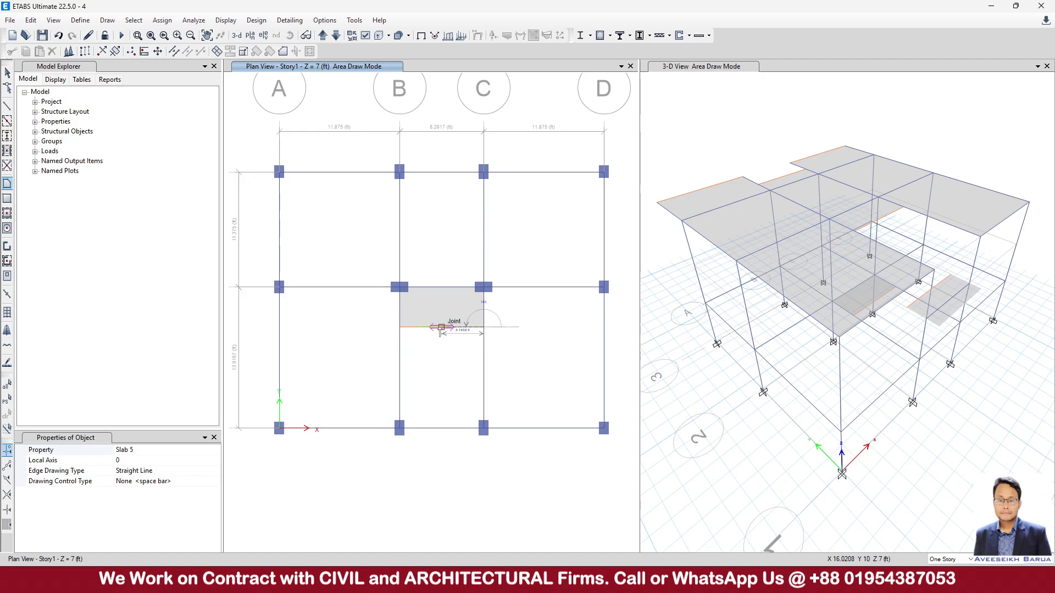
{"action": "left_click", "coordinate": [440, 328]}
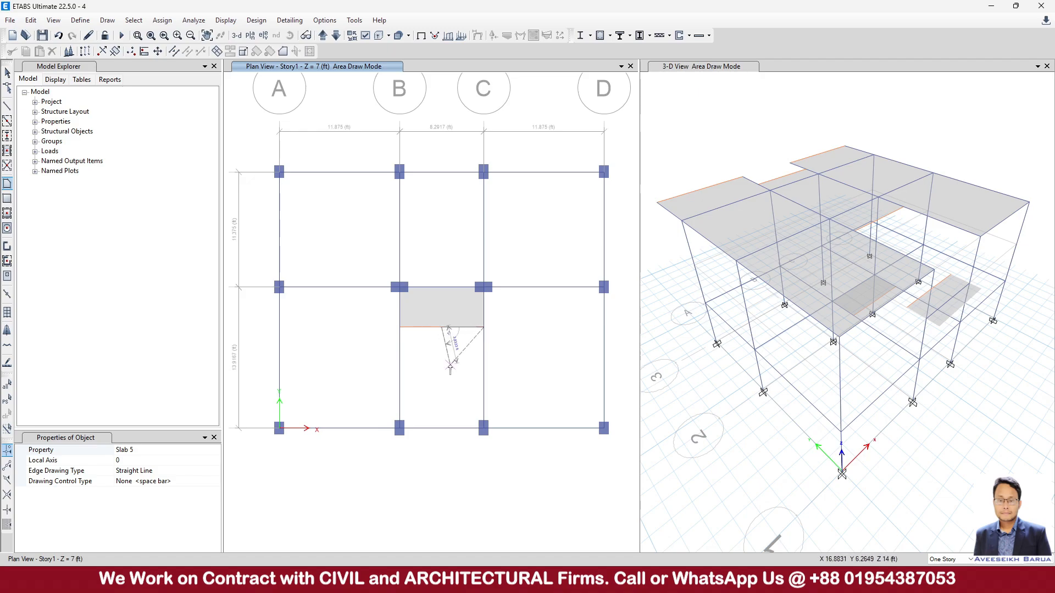
{"action": "left_click", "coordinate": [323, 37]}
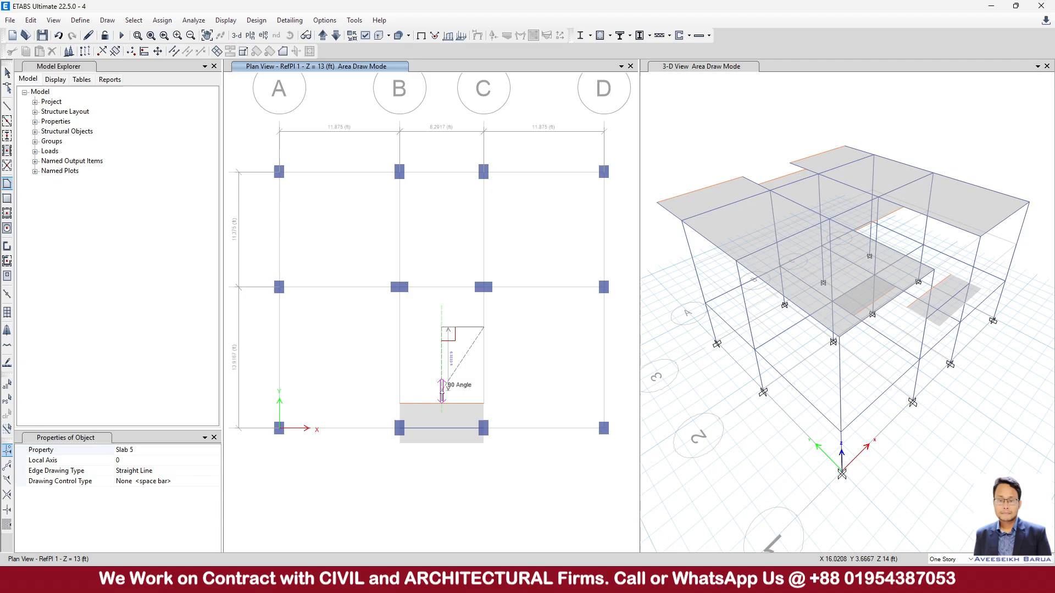
{"action": "left_click", "coordinate": [442, 404]}
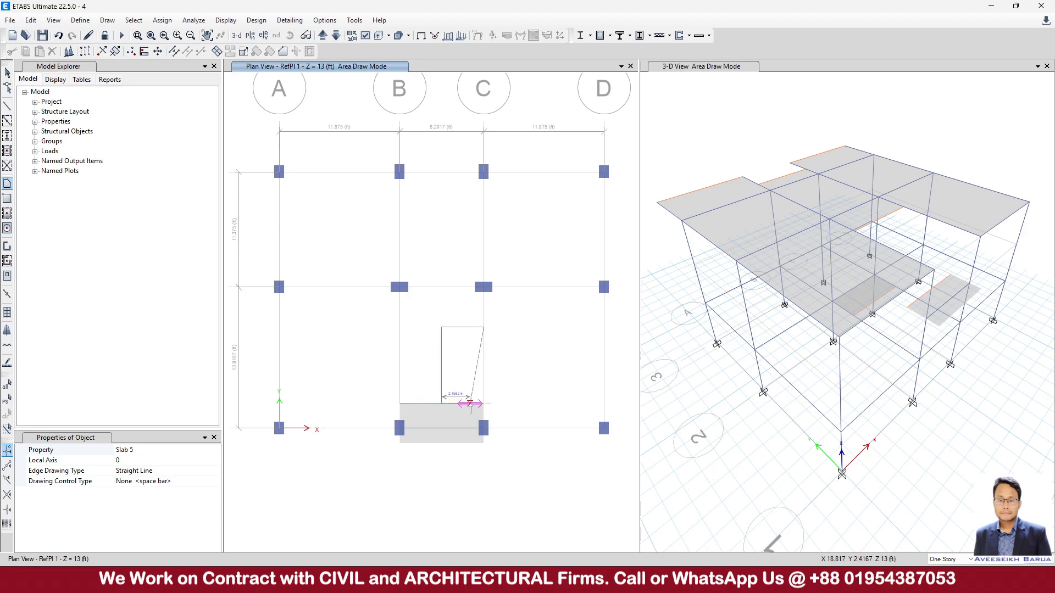
{"action": "left_click", "coordinate": [483, 404]}
{"action": "key", "text": "Return"}
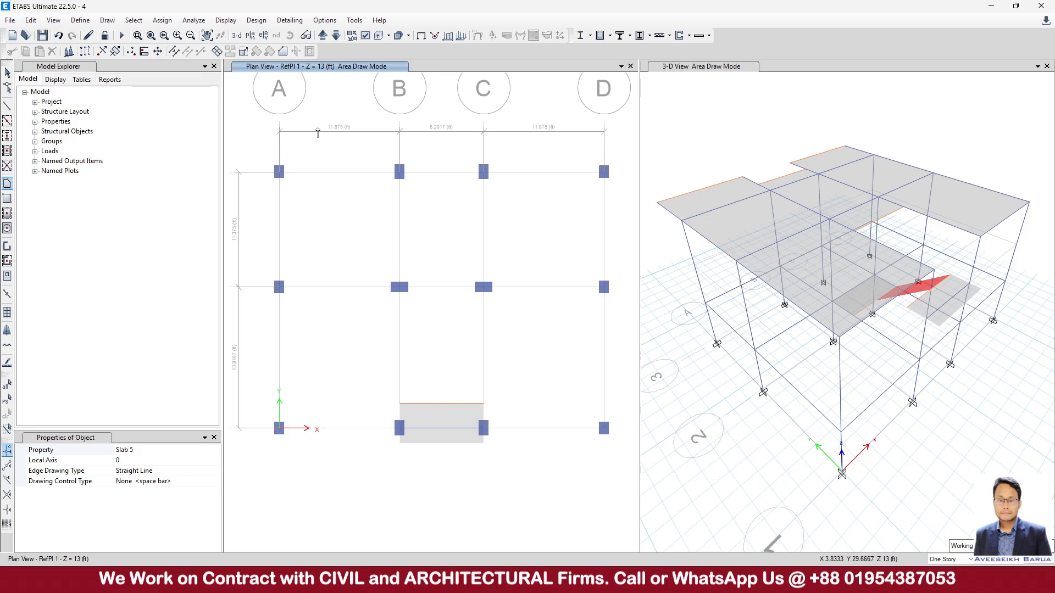
{"action": "left_click", "coordinate": [58, 37]}
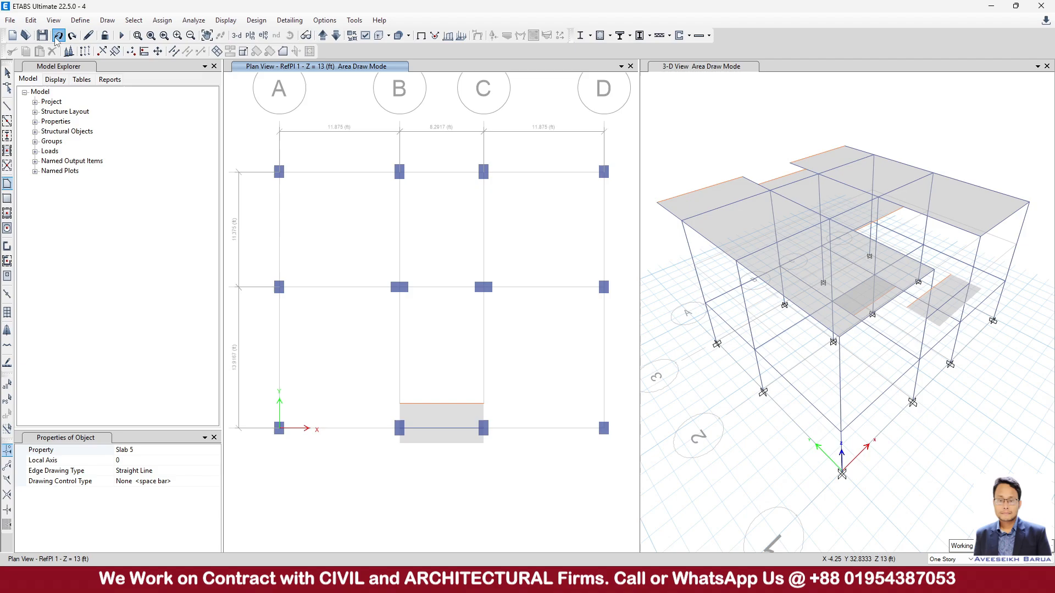
{"action": "left_click", "coordinate": [334, 38]}
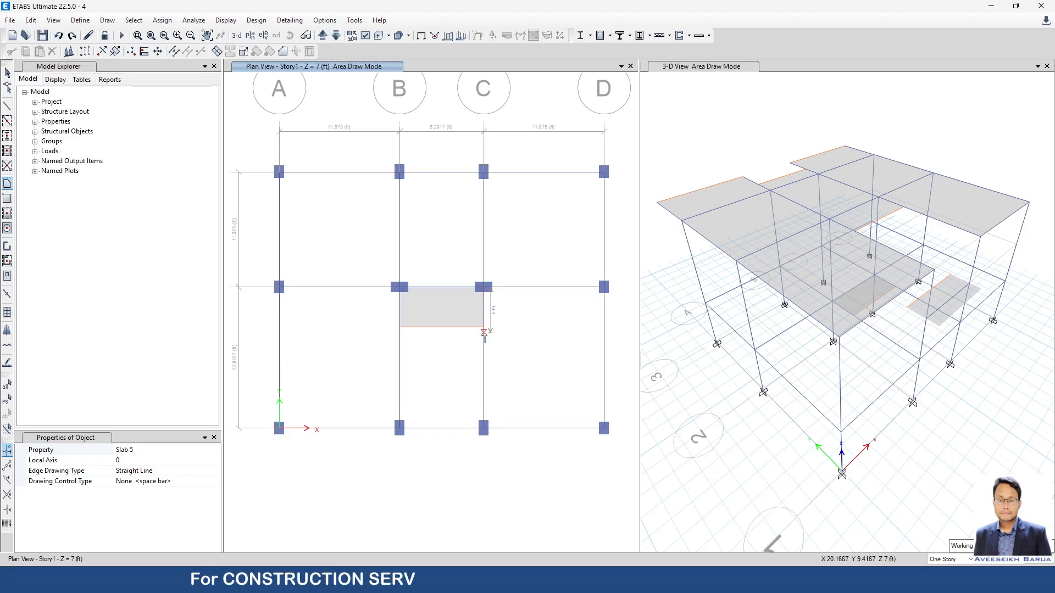
Draw a sloped Waist 8 slab from the C-side half of the Story1 landing edge up to the C-side half of RefPl 1's edge
{"action": "left_click", "coordinate": [216, 450]}
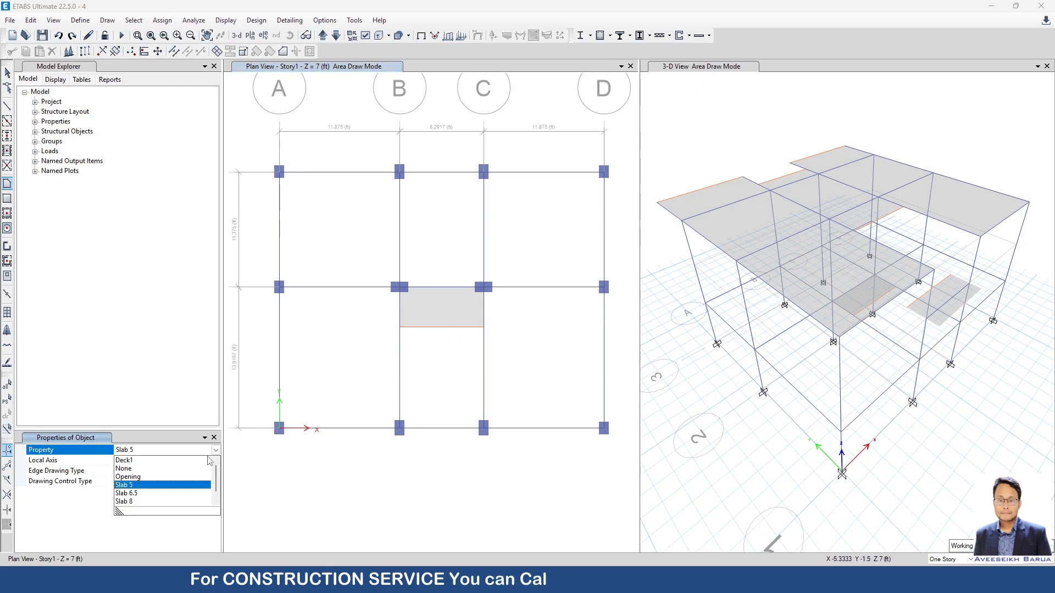
{"action": "scroll", "coordinate": [135, 470], "scroll_direction": "down", "scroll_amount": 2}
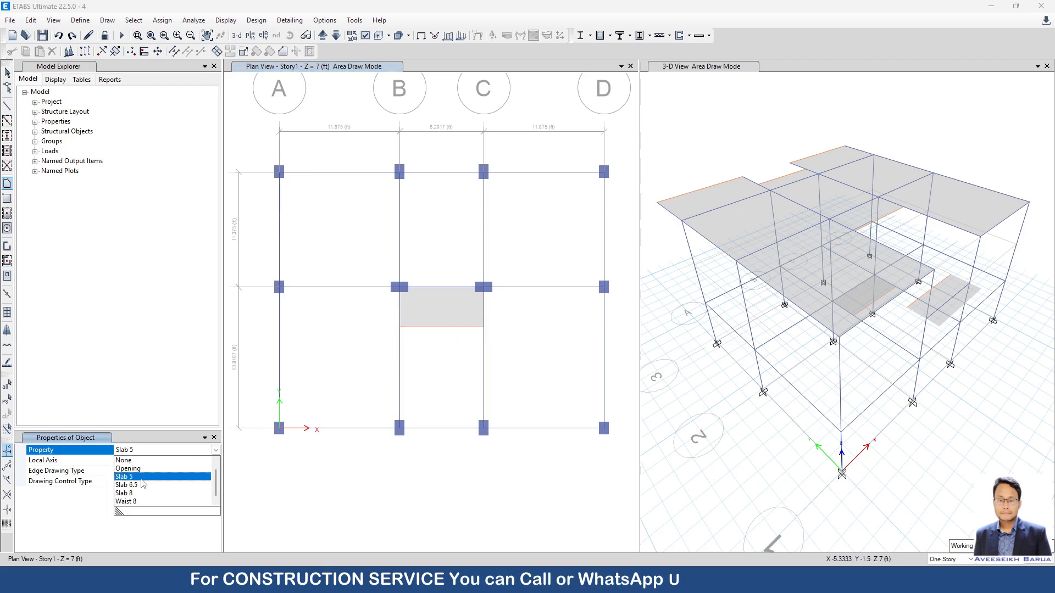
{"action": "left_click", "coordinate": [141, 502]}
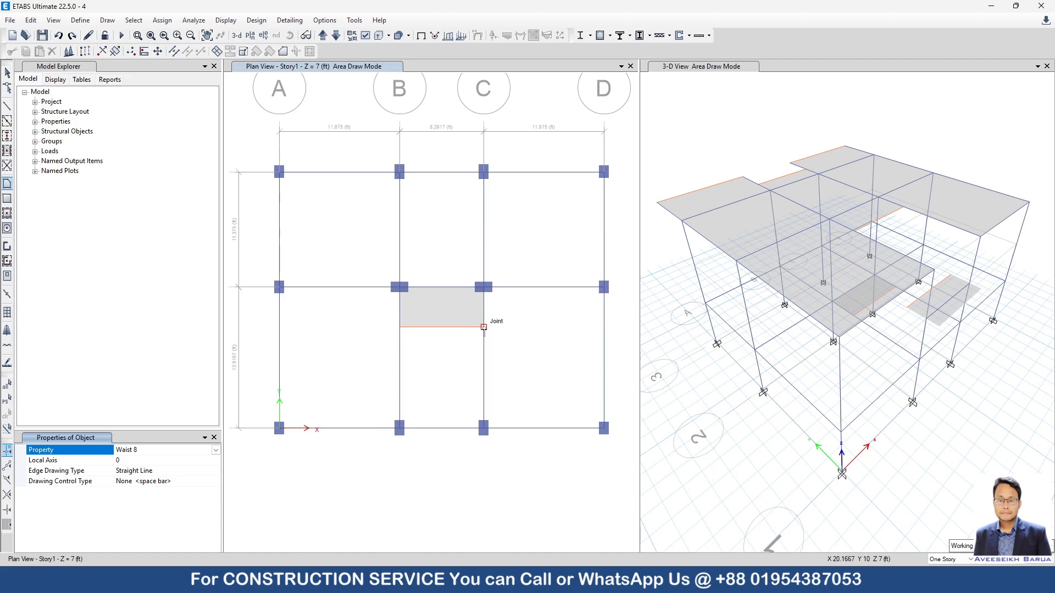
{"action": "left_click", "coordinate": [483, 327]}
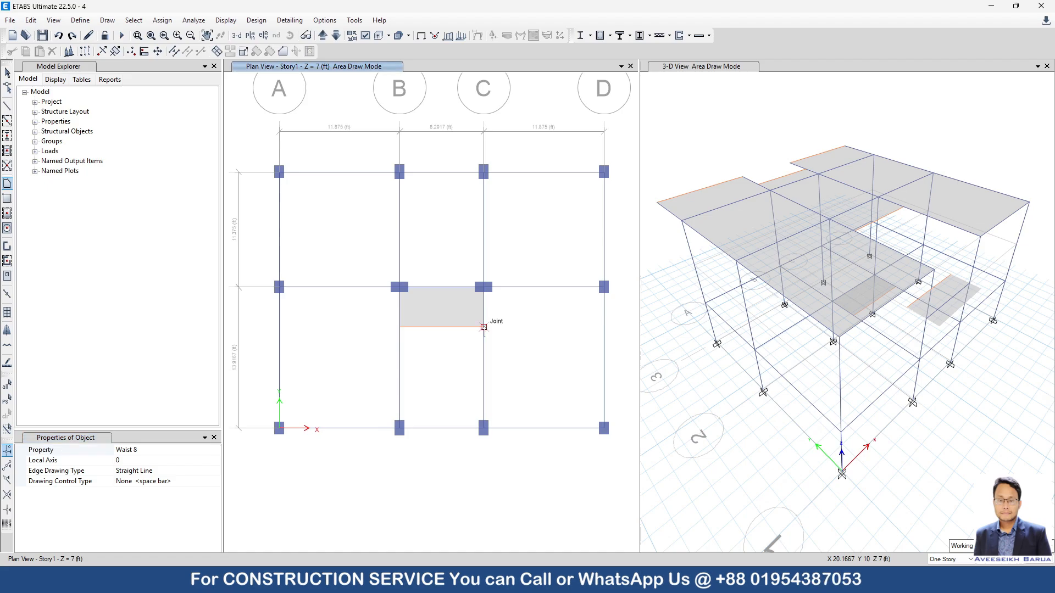
{"action": "left_click", "coordinate": [440, 328]}
{"action": "left_click", "coordinate": [323, 35]}
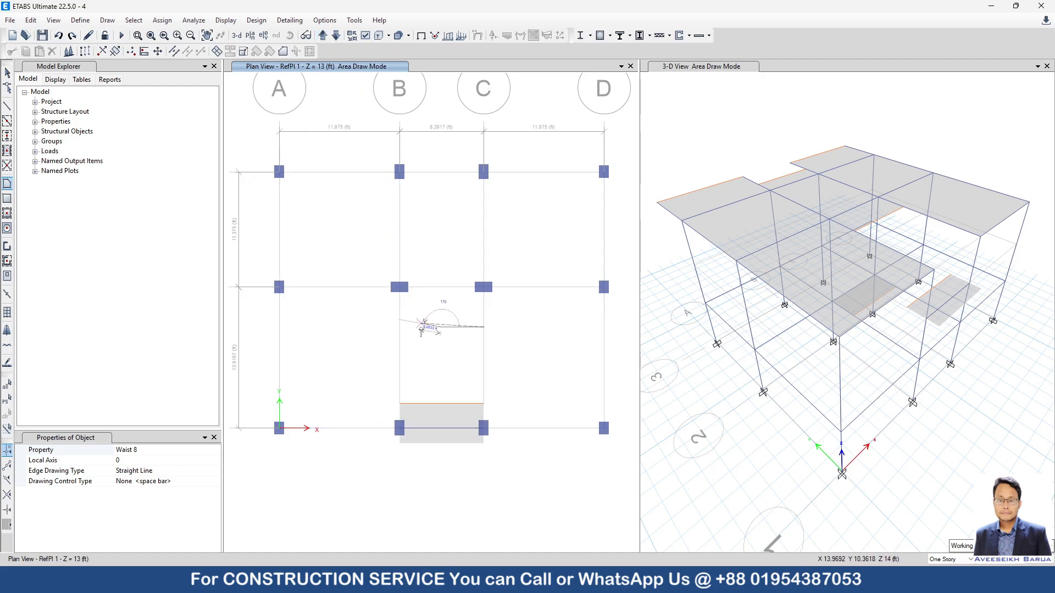
{"action": "left_click", "coordinate": [441, 404]}
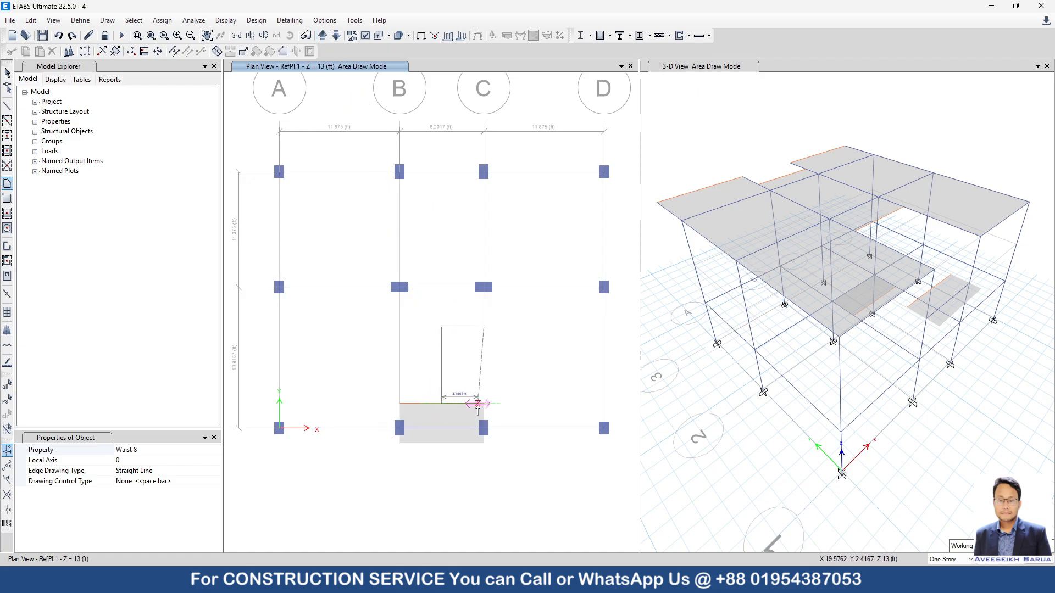
{"action": "double_click", "coordinate": [482, 404]}
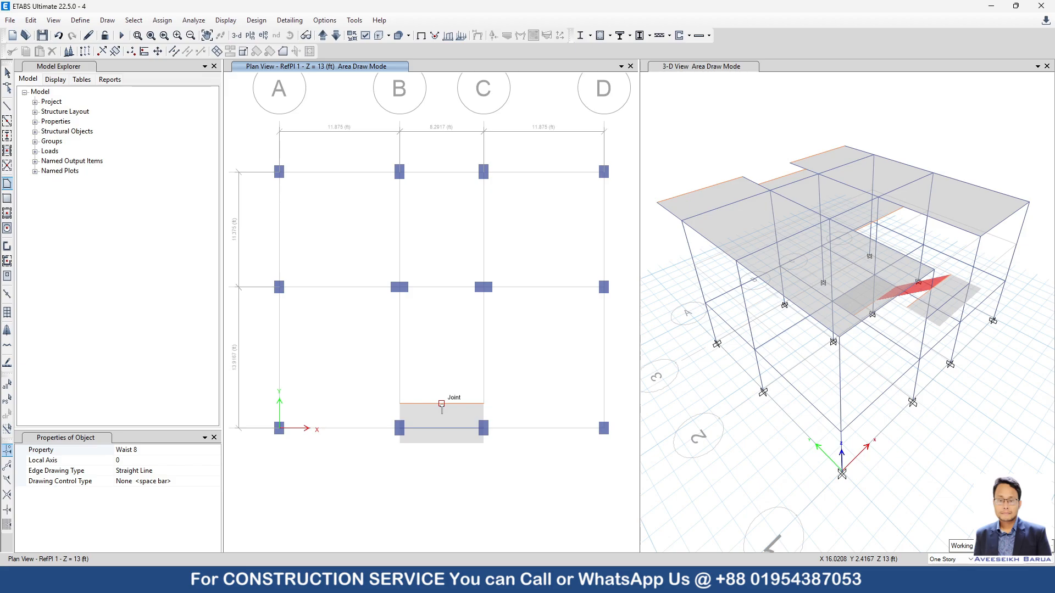
Draw a second Waist 8 slab from the B-side half of the RefPl 1 landing edge up to Story2's landing edge, and end area drawing
{"action": "left_click", "coordinate": [441, 404]}
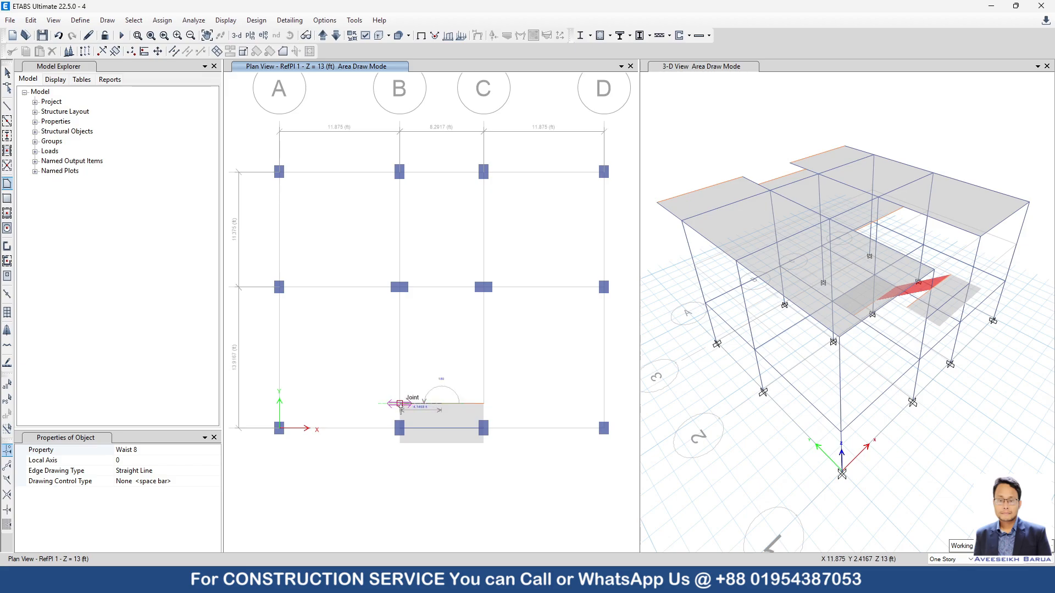
{"action": "left_click", "coordinate": [400, 404]}
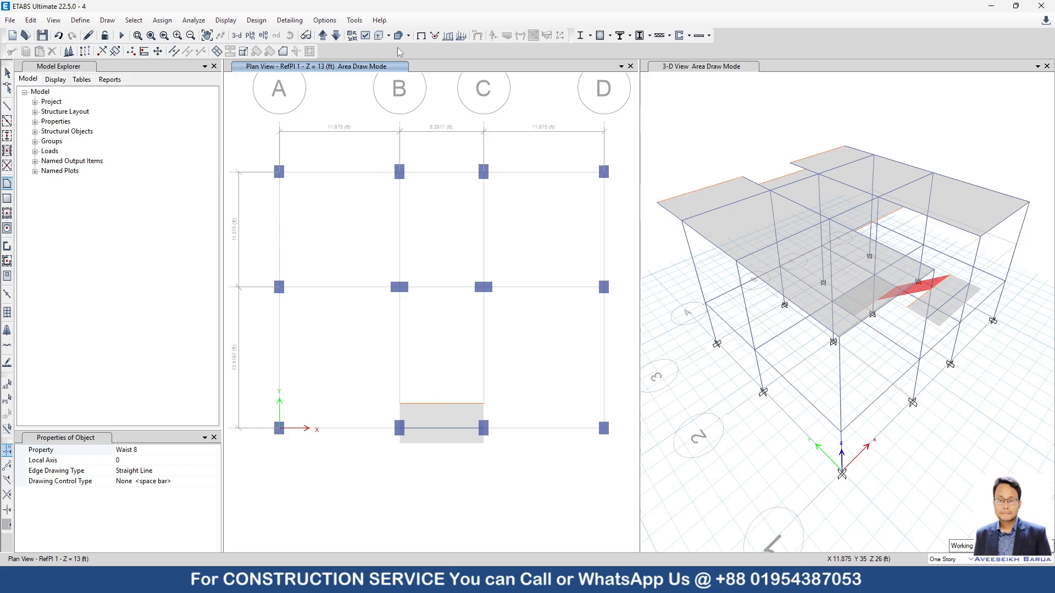
{"action": "left_click", "coordinate": [323, 36]}
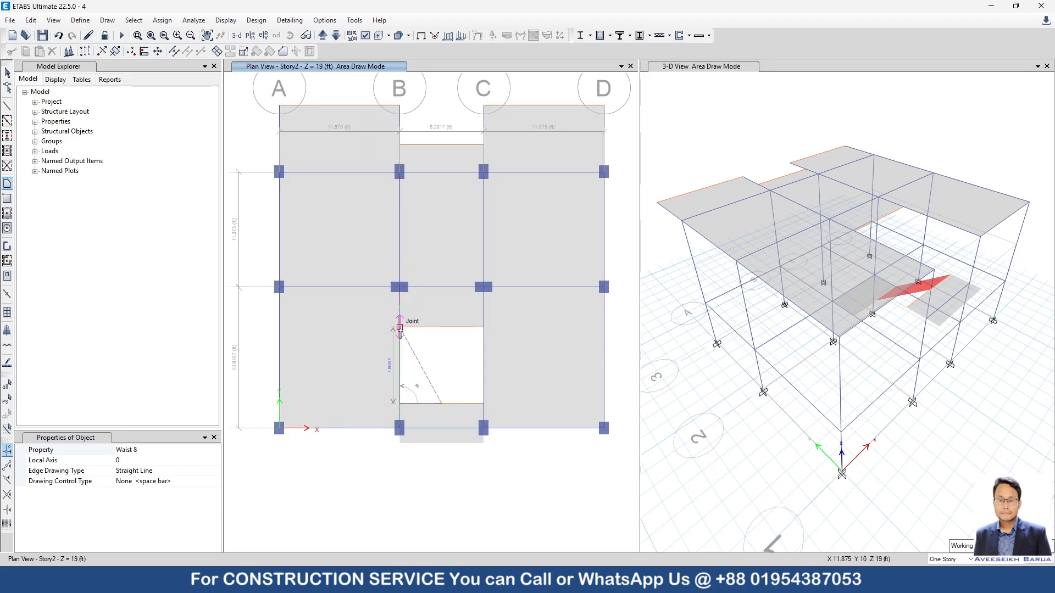
{"action": "double_click", "coordinate": [443, 328]}
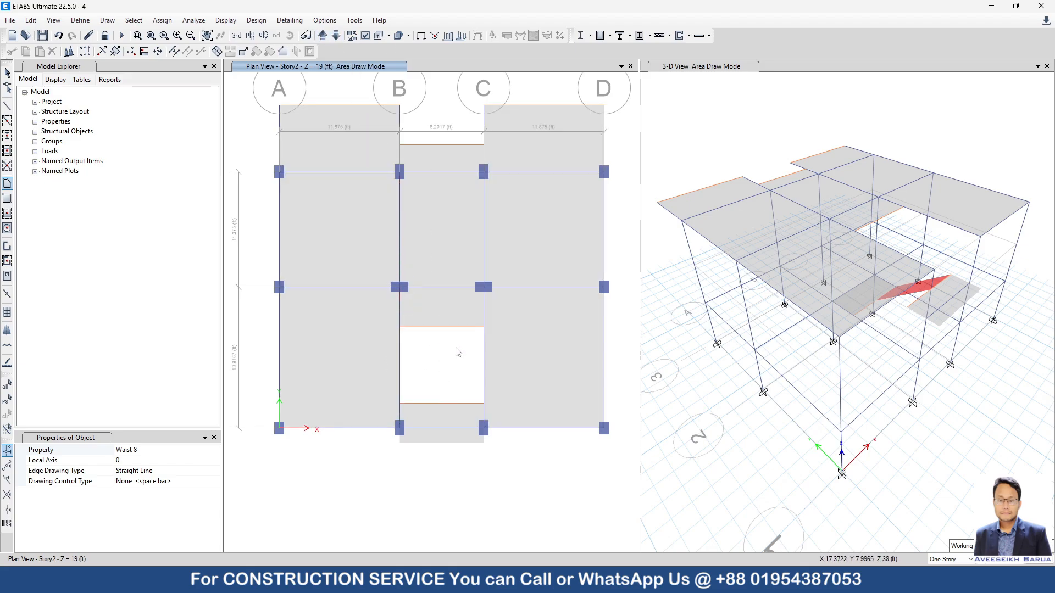
{"action": "left_click", "coordinate": [7, 75]}
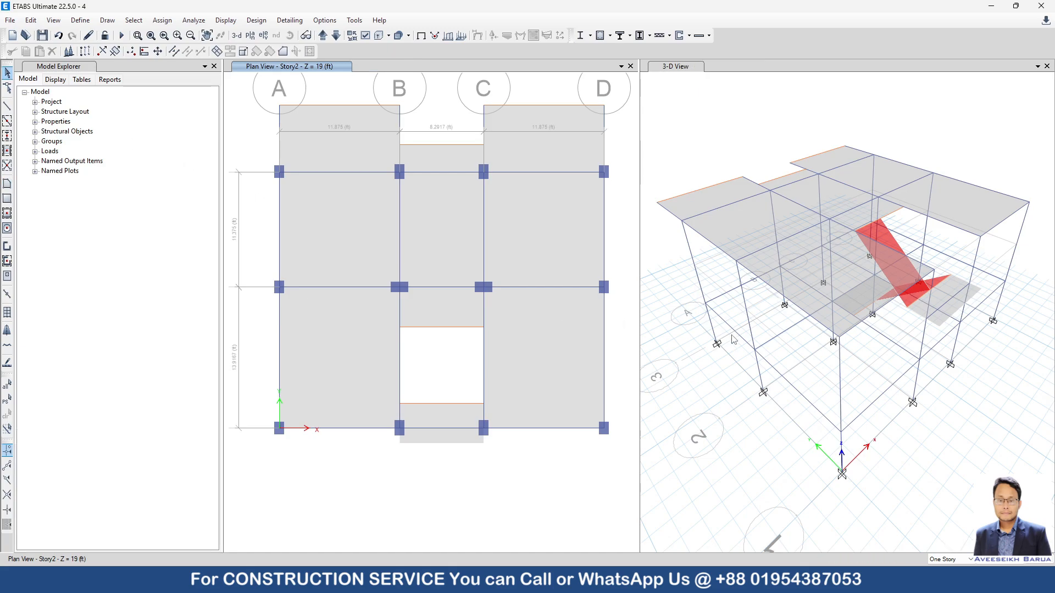
Delete both halves of the divided landing edge line at the stair opening on Story2
{"action": "scroll", "coordinate": [784, 350], "scroll_direction": "down", "scroll_amount": 5}
{"action": "middle_click_drag", "start_coordinate": [815, 405], "coordinate": [695, 357], "text": "shift"}
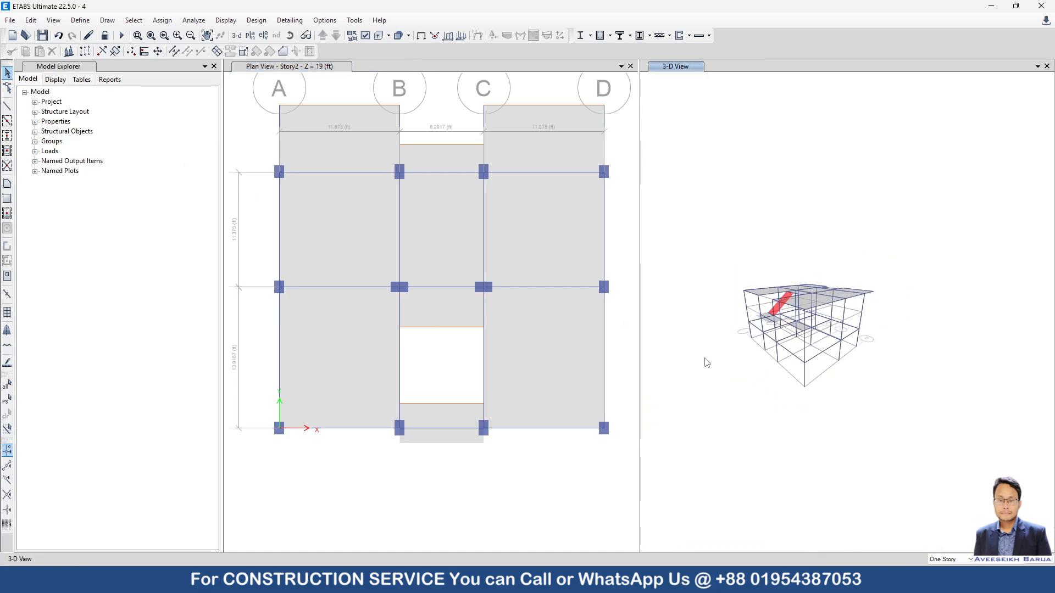
{"action": "scroll", "coordinate": [704, 360], "scroll_direction": "up", "scroll_amount": 6}
{"action": "scroll", "coordinate": [817, 356], "scroll_direction": "down", "scroll_amount": 2}
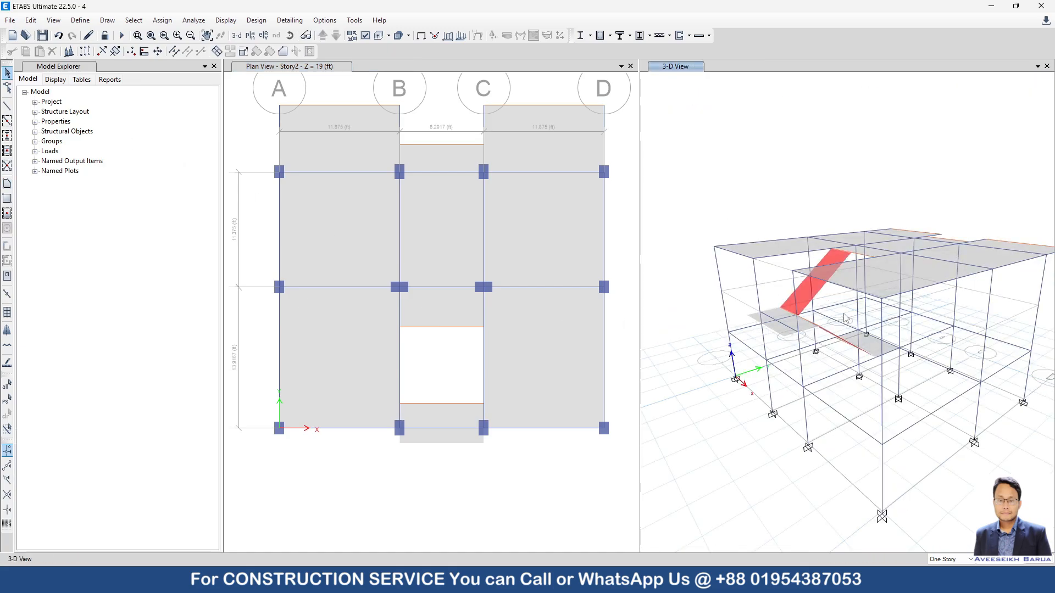
{"action": "scroll", "coordinate": [845, 317], "scroll_direction": "up", "scroll_amount": 3}
{"action": "scroll", "coordinate": [843, 317], "scroll_direction": "down", "scroll_amount": 3}
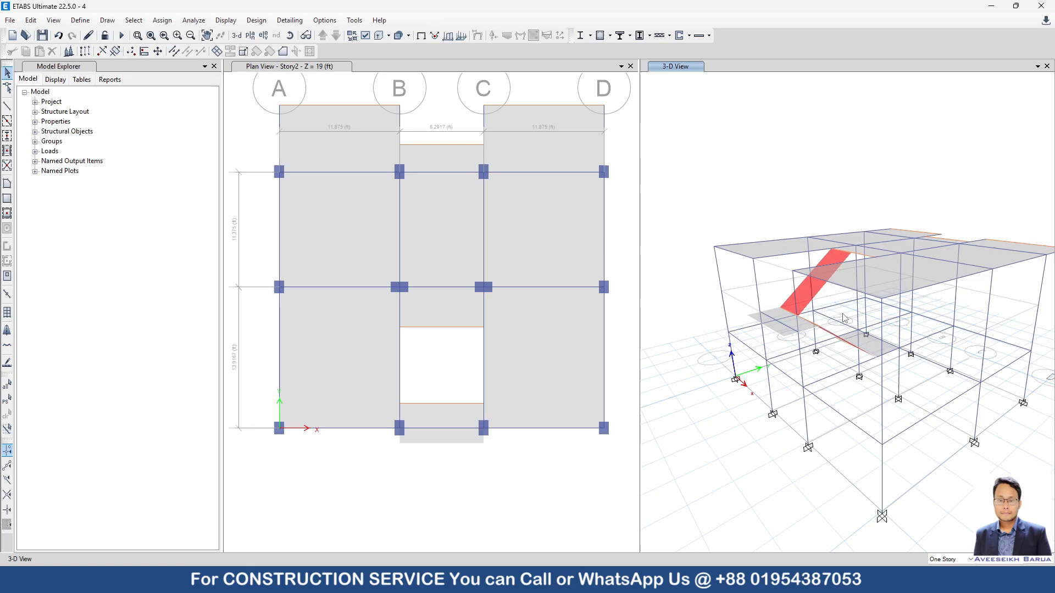
{"action": "left_click", "coordinate": [475, 335]}
{"action": "left_click", "coordinate": [467, 329]}
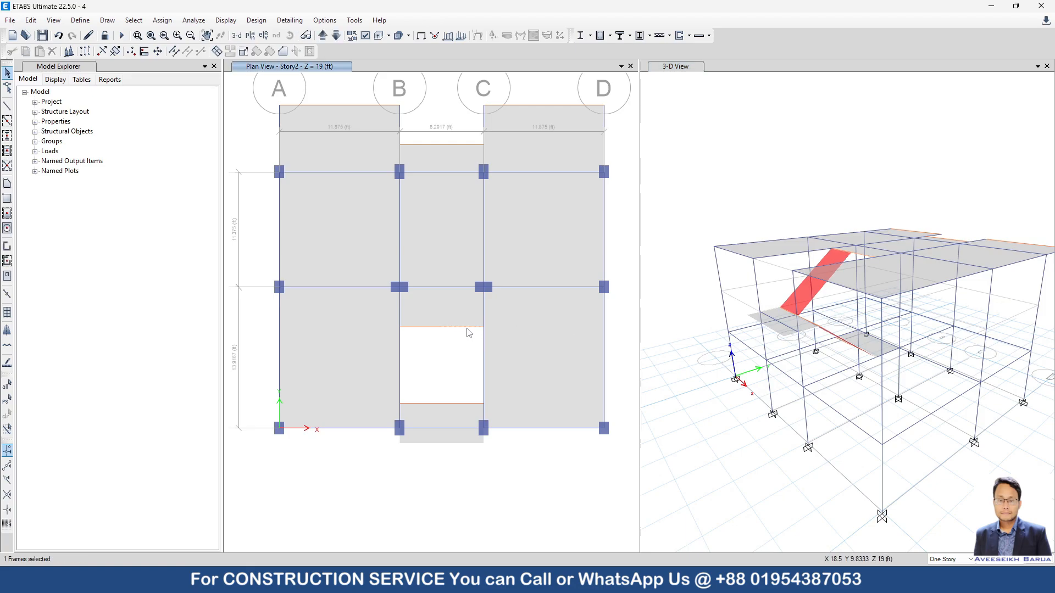
{"action": "left_click", "coordinate": [427, 329]}
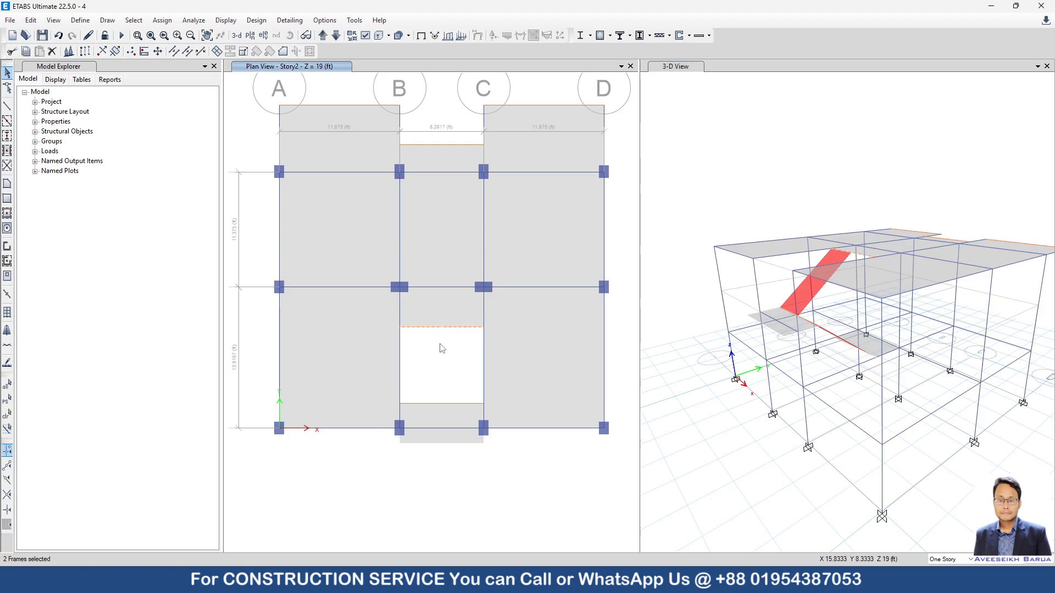
{"action": "key", "text": "Delete"}
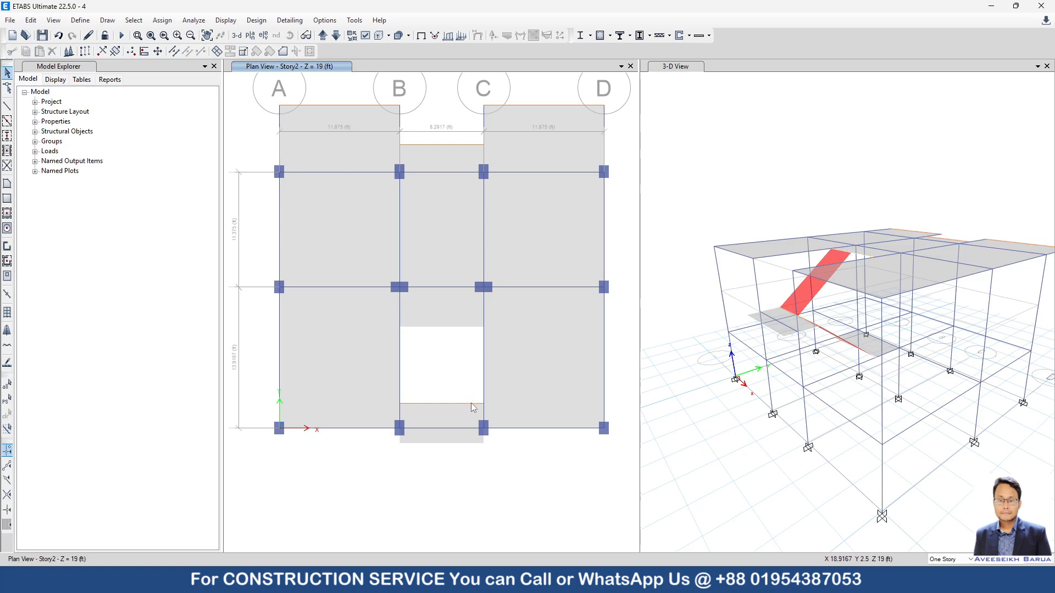
Delete the divided landing edge lines on Story1 and RefPl 1, and check both waist slabs in the 3D view
{"action": "left_click", "coordinate": [323, 36]}
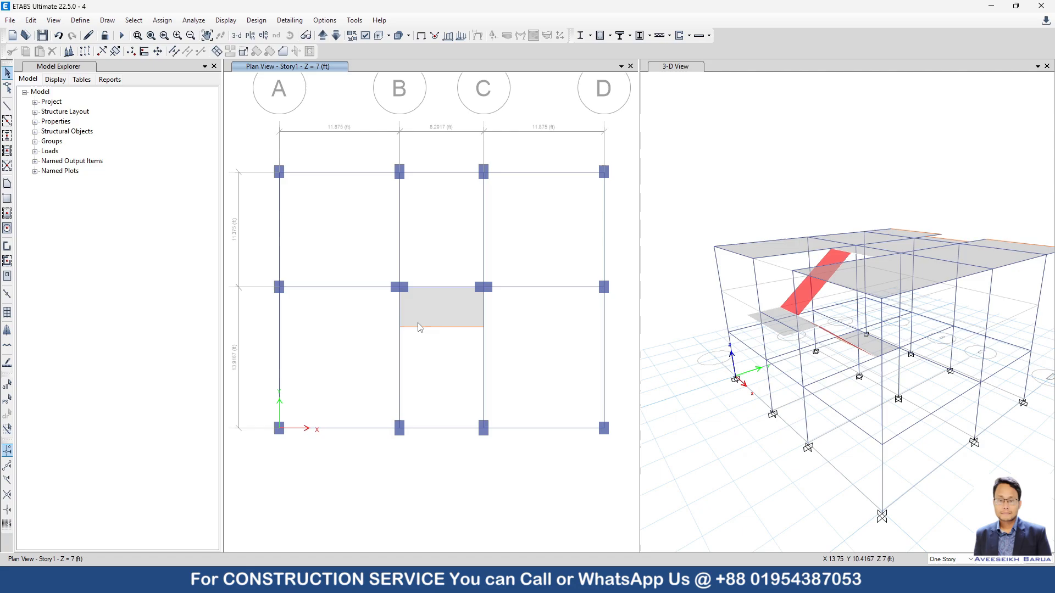
{"action": "left_click", "coordinate": [421, 328]}
{"action": "key", "text": "Delete"}
{"action": "left_click", "coordinate": [323, 35]}
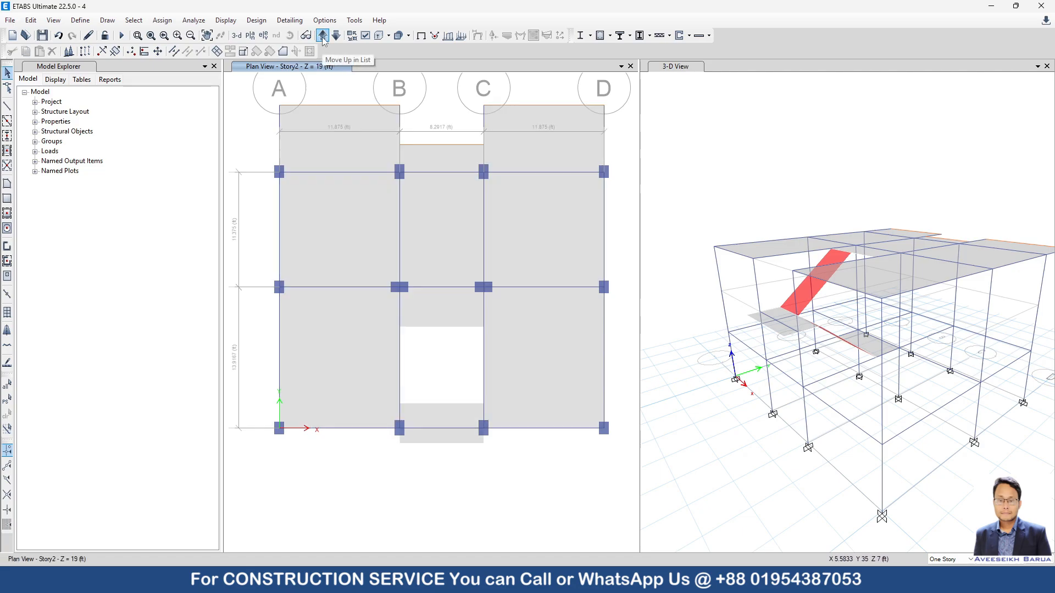
{"action": "left_click", "coordinate": [782, 447]}
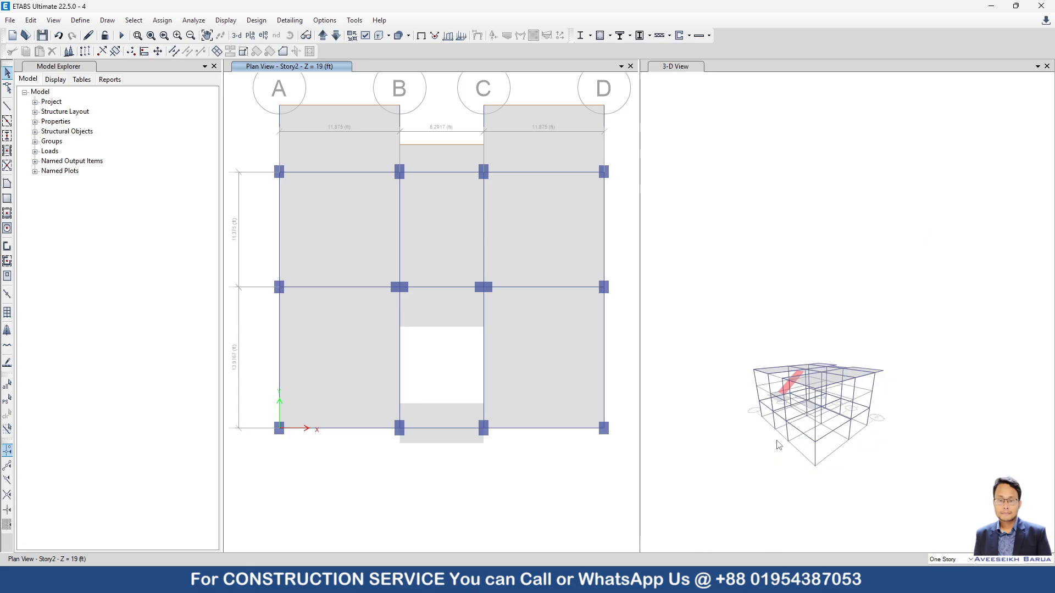
{"action": "middle_click_drag", "start_coordinate": [783, 448], "coordinate": [761, 433], "text": "shift"}
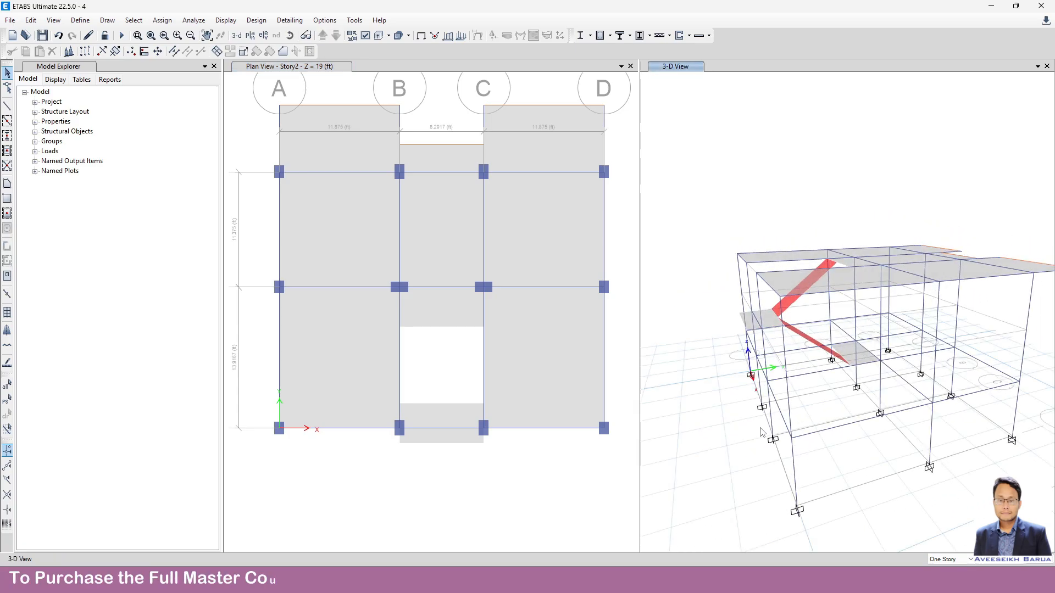
{"action": "scroll", "coordinate": [761, 420], "scroll_direction": "up", "scroll_amount": 4}
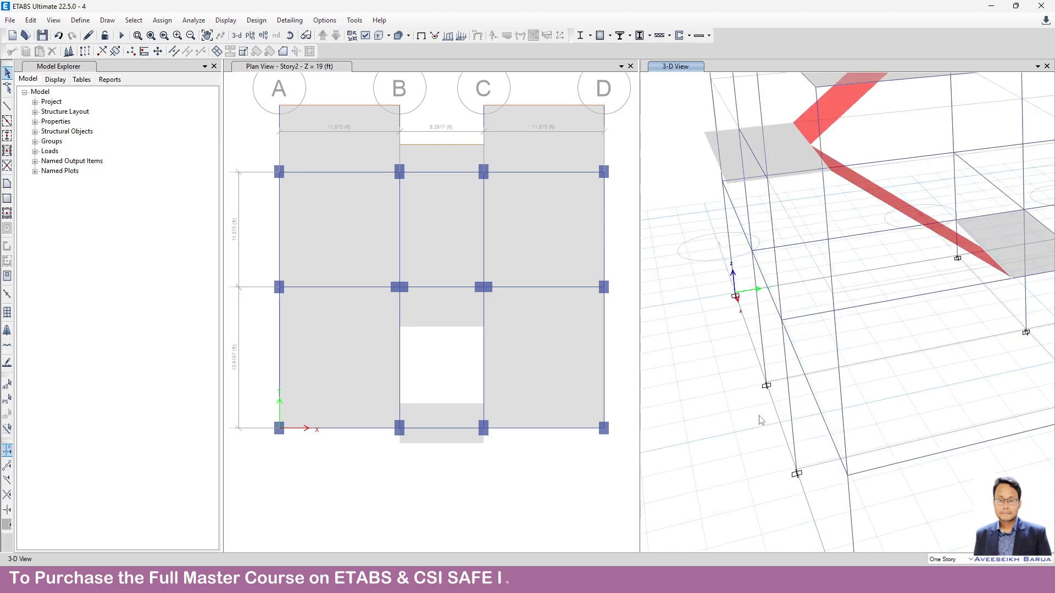
{"action": "scroll", "coordinate": [759, 418], "scroll_direction": "down", "scroll_amount": 4}
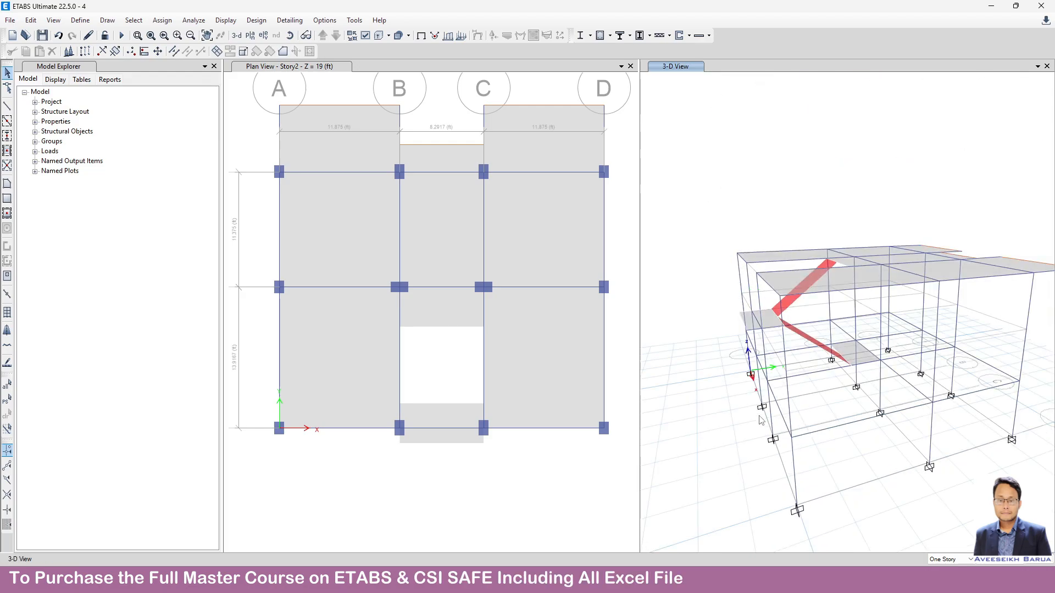